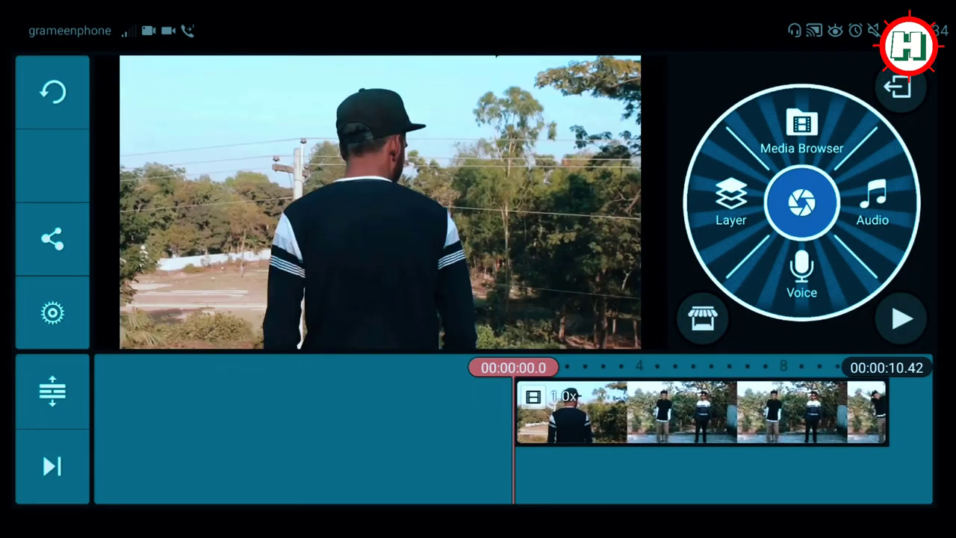
# Select the video clip on the timeline and look through its list of editing options
pyautogui.click(702, 412)
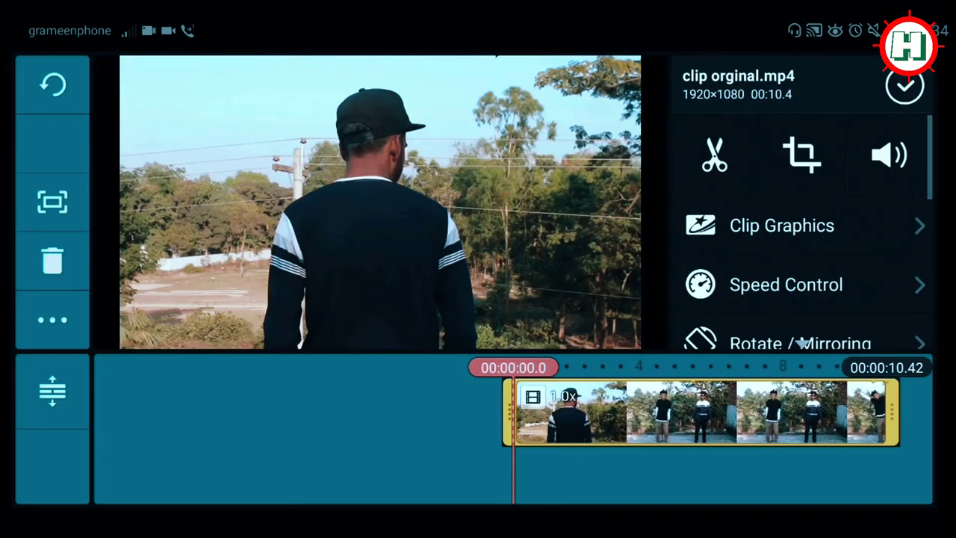
pyautogui.click(702, 412)
pyautogui.click(702, 412)
pyautogui.click(702, 412)
pyautogui.click(702, 413)
pyautogui.click(702, 413)
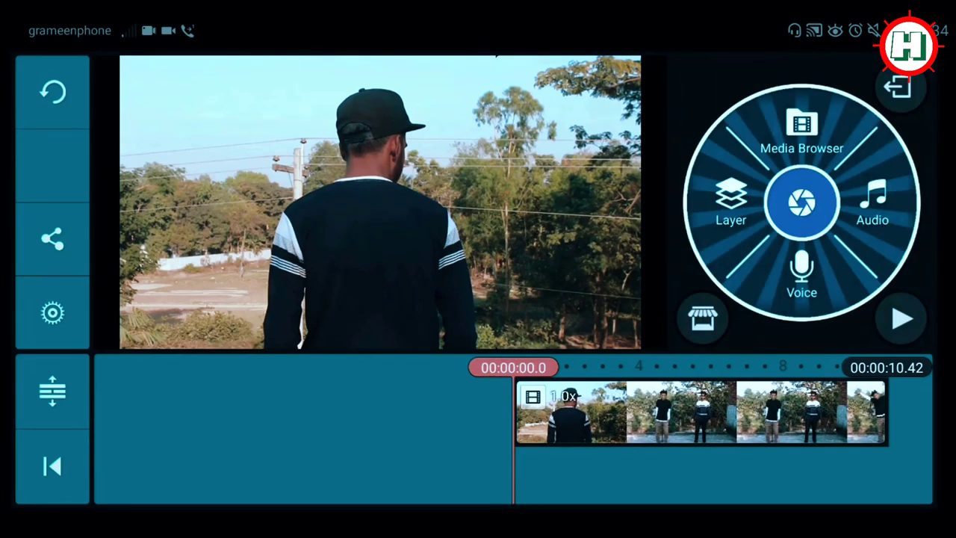
pyautogui.click(702, 412)
pyautogui.scroll(-3, 803, 224)
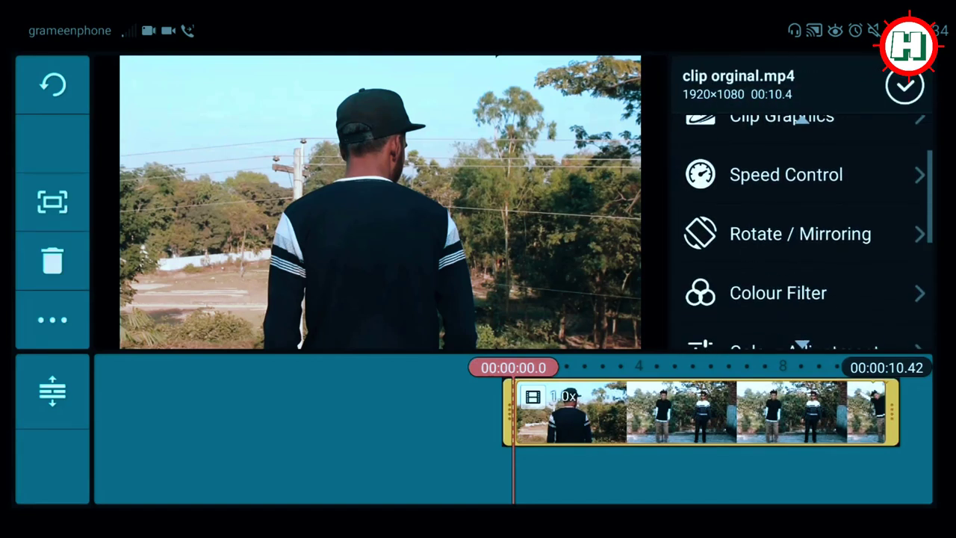
pyautogui.scroll(2, 803, 224)
pyautogui.scroll(-3, 803, 224)
pyautogui.scroll(3, 803, 224)
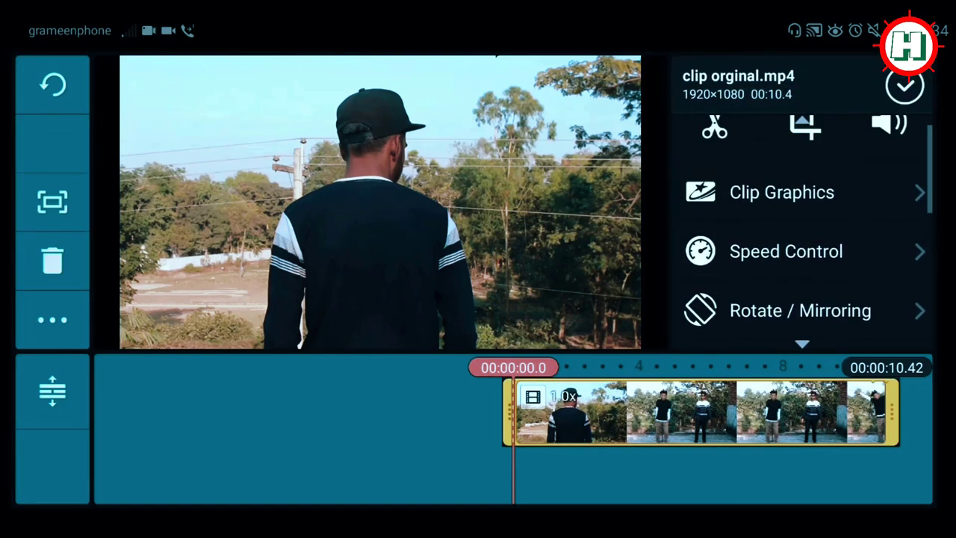
pyautogui.scroll(-2, 803, 225)
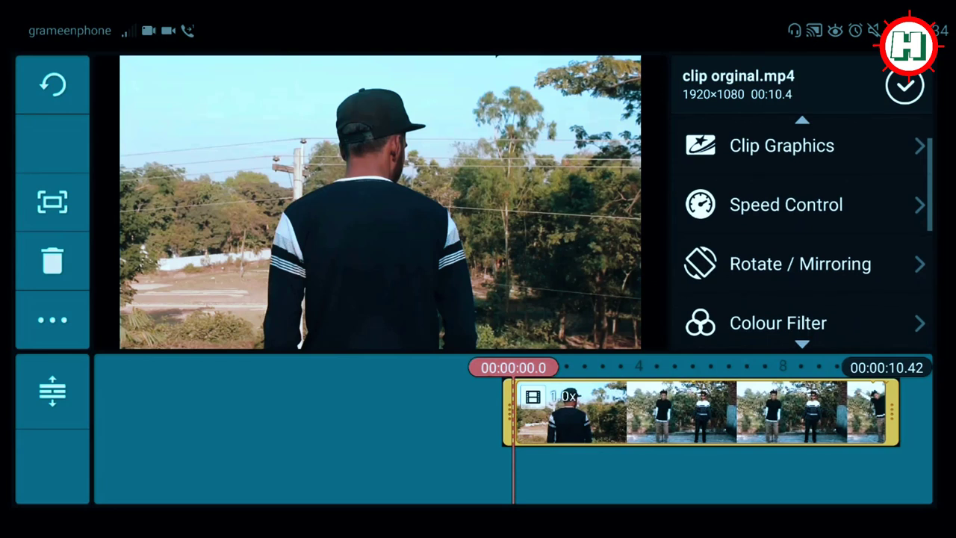
pyautogui.scroll(1, 803, 224)
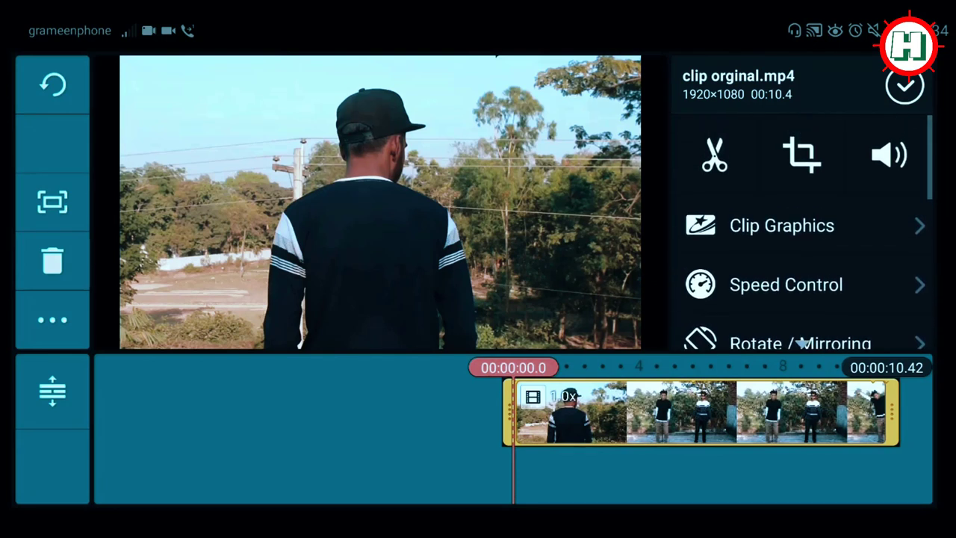
pyautogui.scroll(2, 803, 224)
pyautogui.scroll(-4, 802, 224)
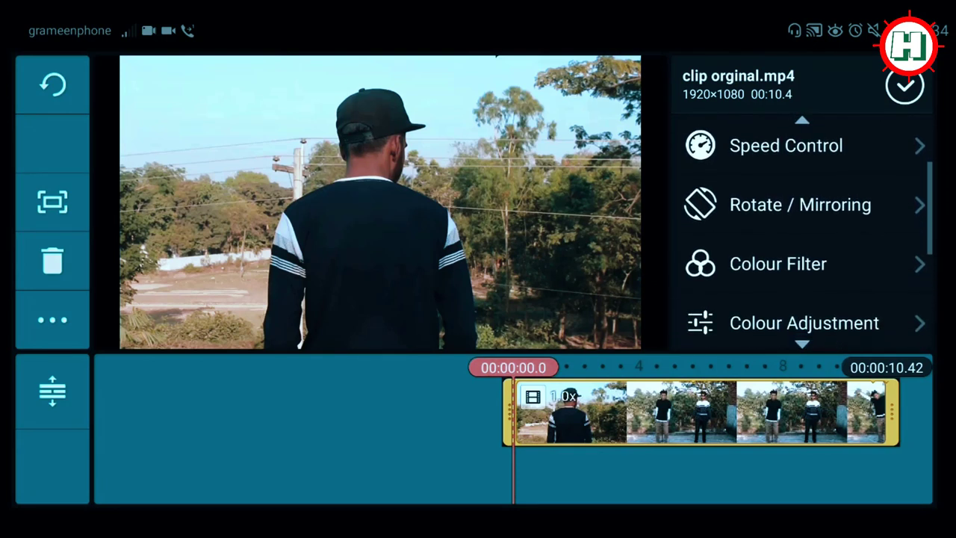
pyautogui.scroll(-3, 803, 224)
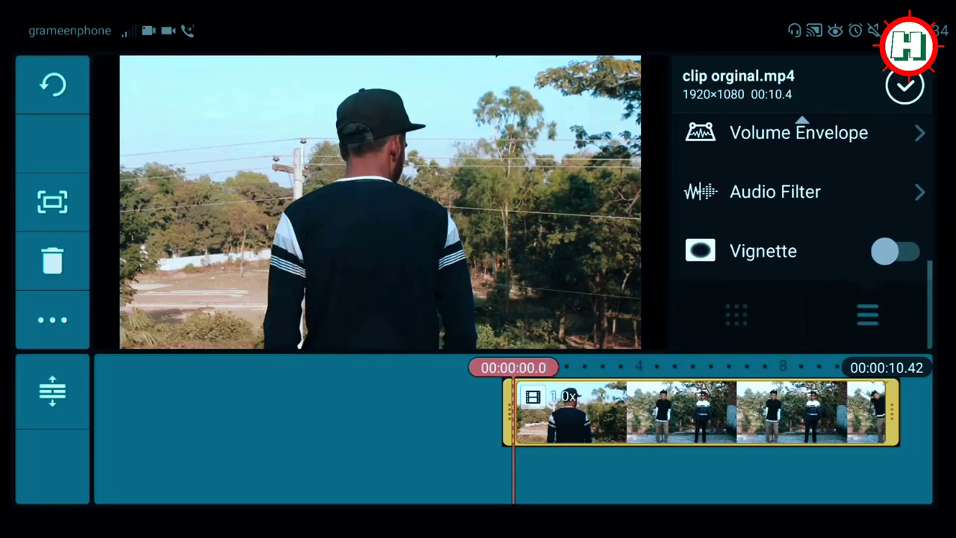
# Extract the audio of clip orginal.mp4 from the video clip onto its own track
pyautogui.scroll(5, 803, 224)
pyautogui.click(715, 156)
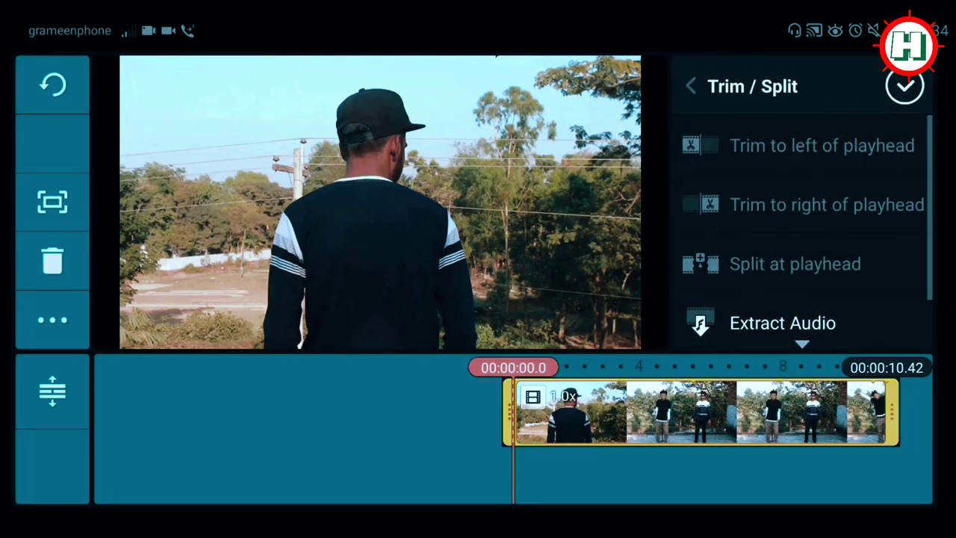
pyautogui.scroll(-1, 803, 231)
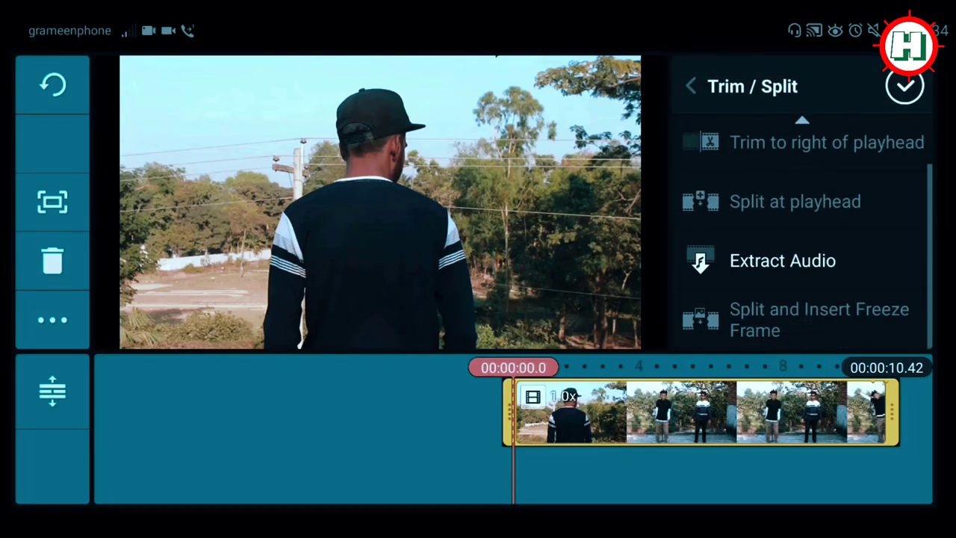
pyautogui.click(782, 260)
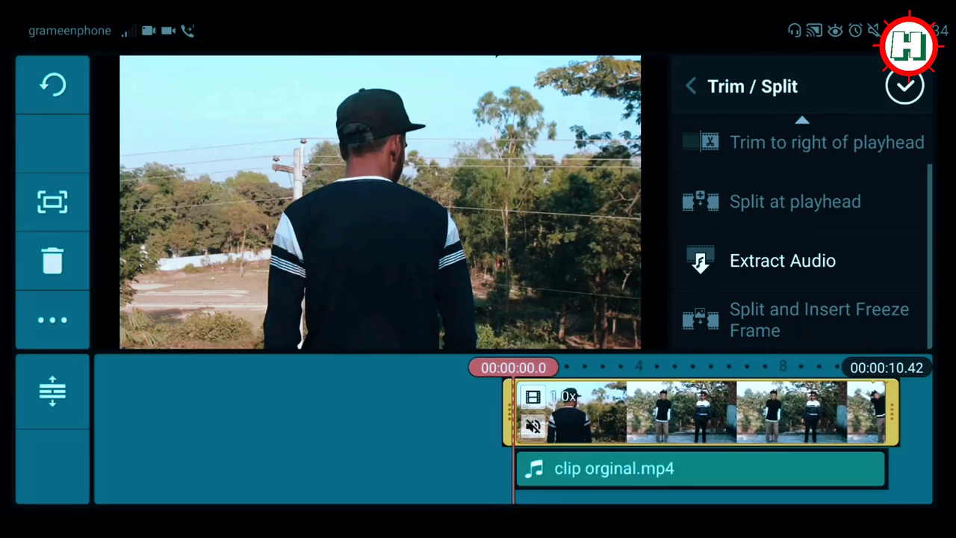
pyautogui.click(298, 426)
pyautogui.click(612, 468)
pyautogui.moveTo(521, 468)
pyautogui.mouseDown()
pyautogui.moveTo(769, 468)
pyautogui.moveTo(481, 469)
pyautogui.moveTo(526, 468)
pyautogui.mouseUp()
# Slow the video clip down to 0.52x and play the project to check the slow motion
pyautogui.click(679, 410)
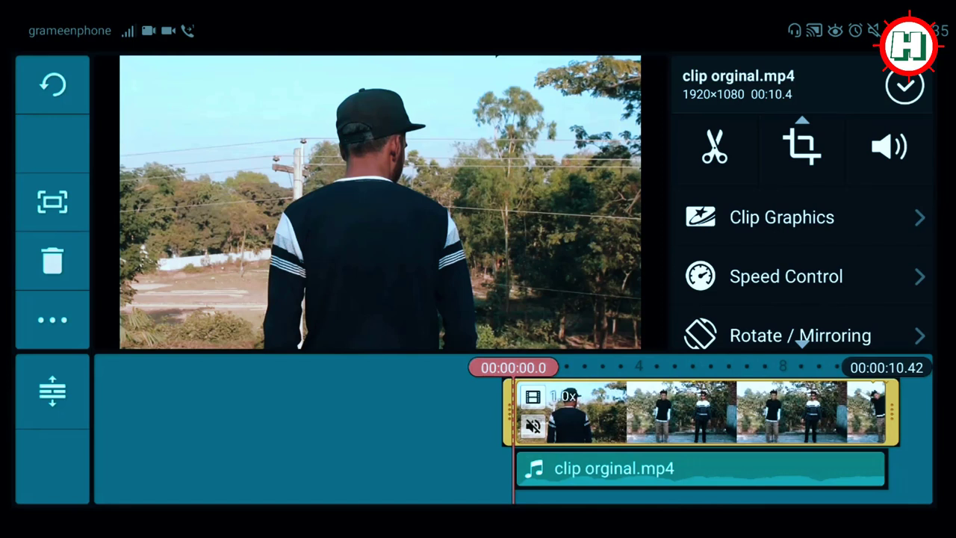
pyautogui.click(786, 277)
pyautogui.moveTo(802, 215); pyautogui.dragTo(801, 291)
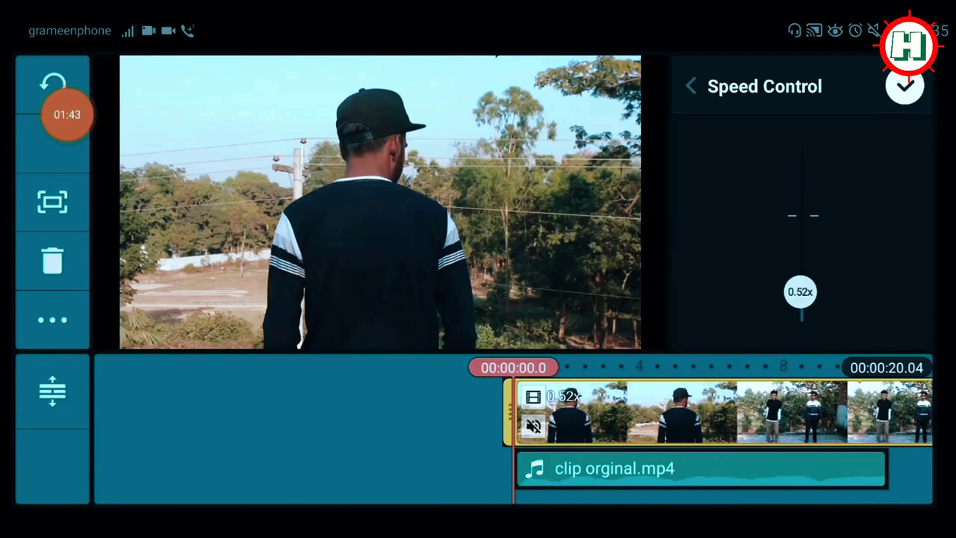
pyautogui.click(904, 85)
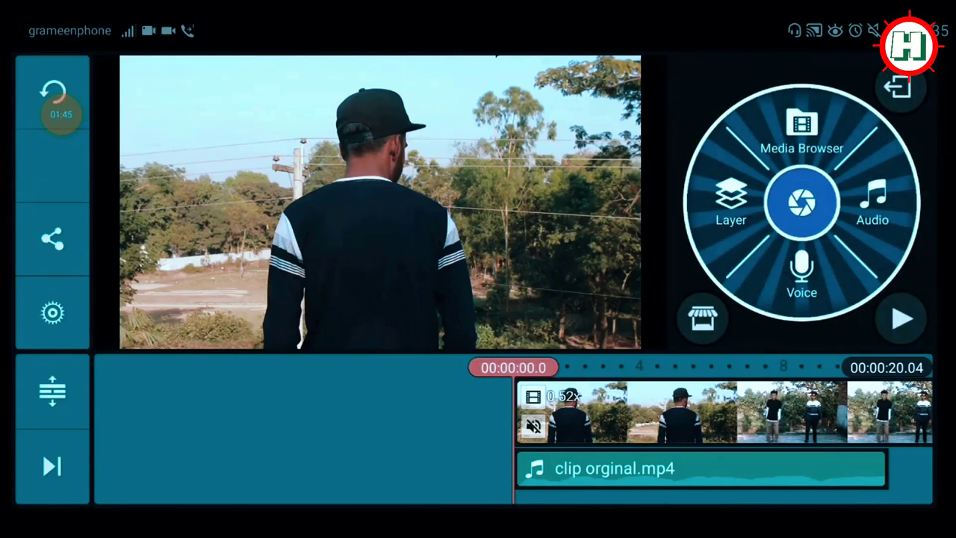
pyautogui.click(902, 318)
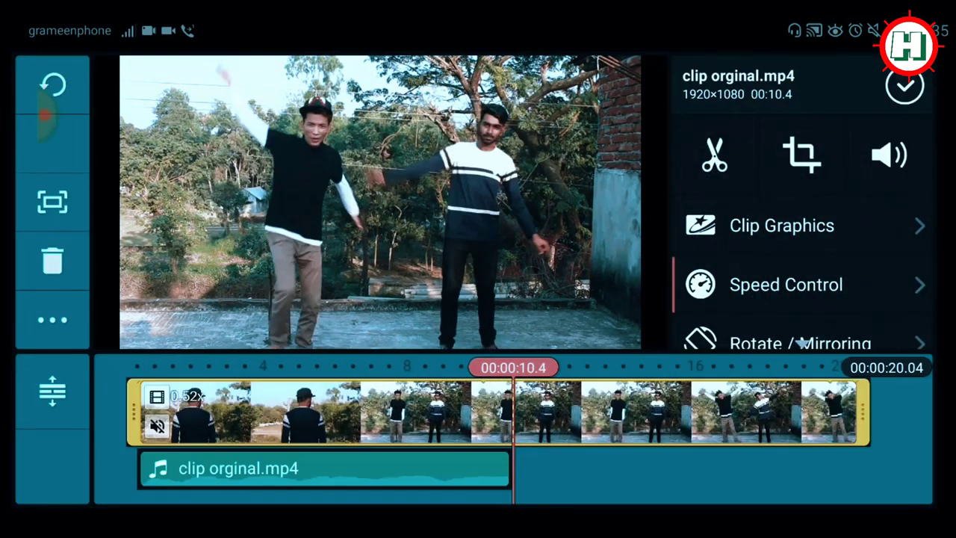
# Set the video clip's speed back to 1.0x and play it from the start of the timeline
pyautogui.click(785, 284)
pyautogui.moveTo(799, 292); pyautogui.dragTo(797, 217)
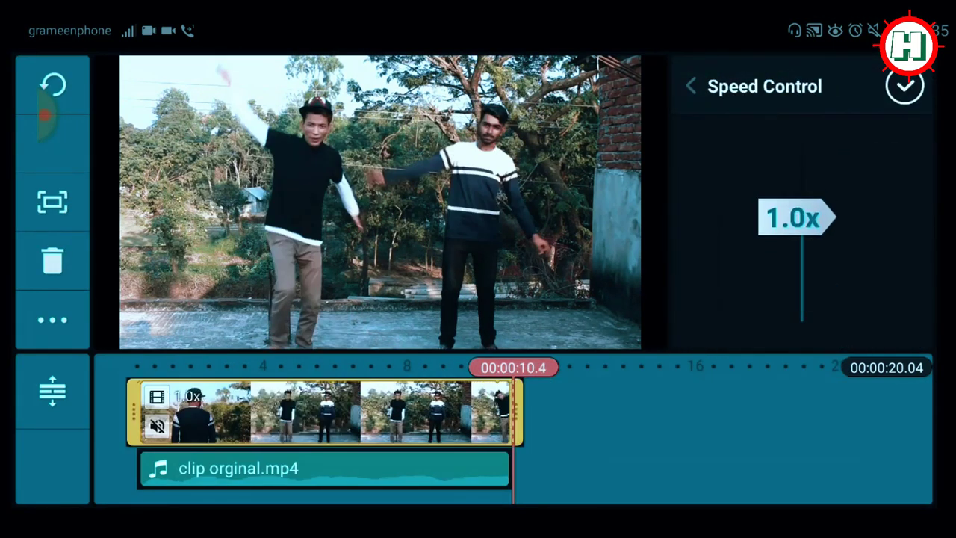
pyautogui.moveTo(299, 411); pyautogui.dragTo(522, 411)
pyautogui.click(904, 86)
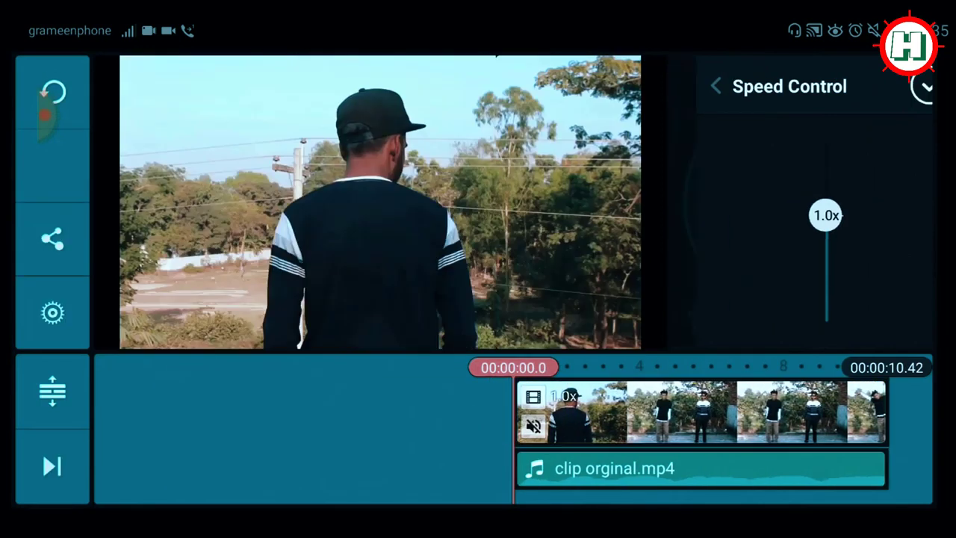
pyautogui.click(901, 318)
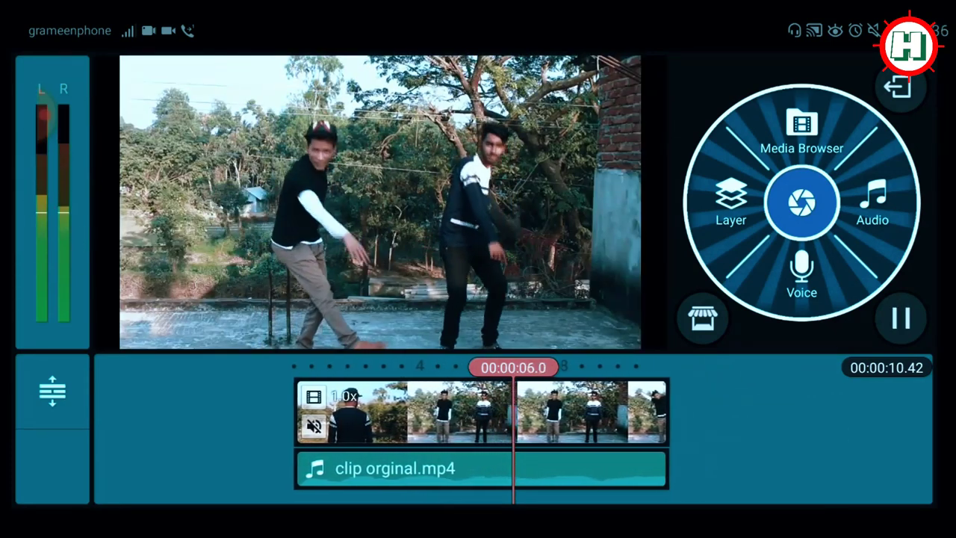
pyautogui.click(901, 317)
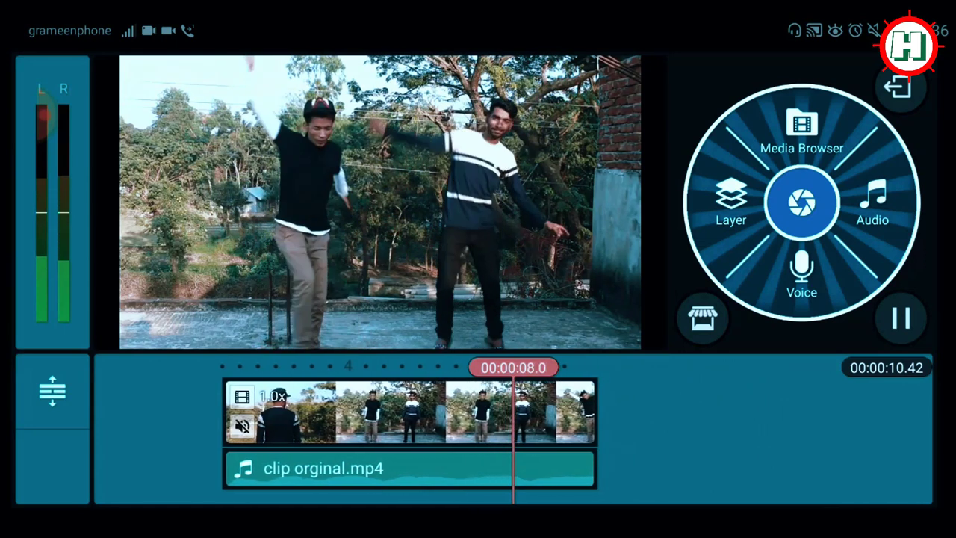
# Place the playhead at 00:00:06.0 and set the video clip's speed to 0.71x
pyautogui.moveTo(373, 410); pyautogui.dragTo(437, 411)
pyautogui.click(478, 410)
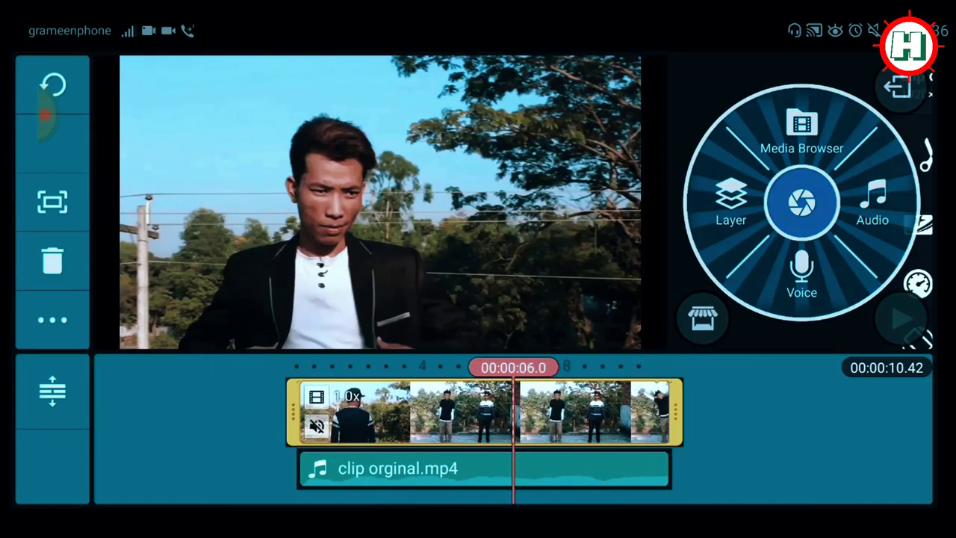
pyautogui.click(786, 285)
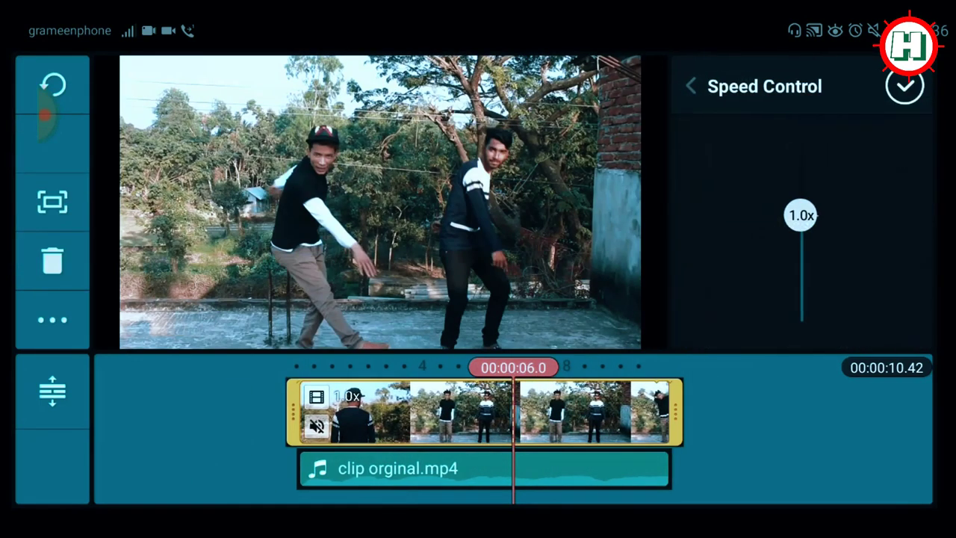
pyautogui.moveTo(800, 215); pyautogui.dragTo(800, 264)
pyautogui.click(904, 86)
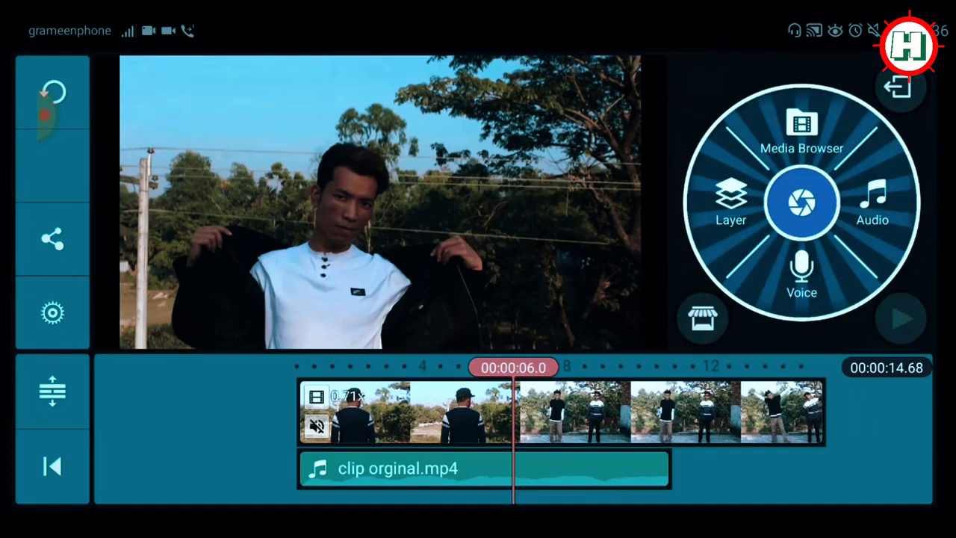
# Leave the editor and save the Untitled project's video to the gallery in Medium Quality, 960×540
pyautogui.press('Escape')
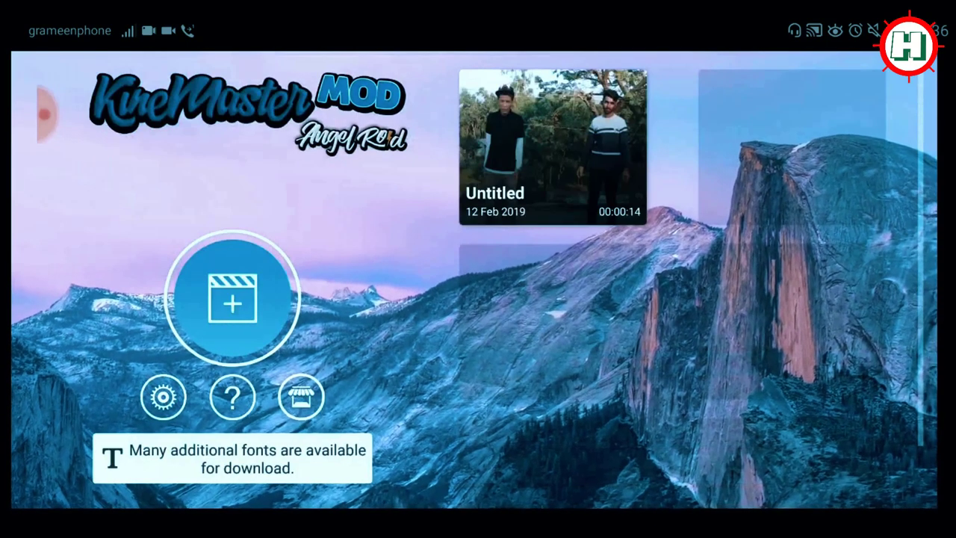
pyautogui.click(550, 149)
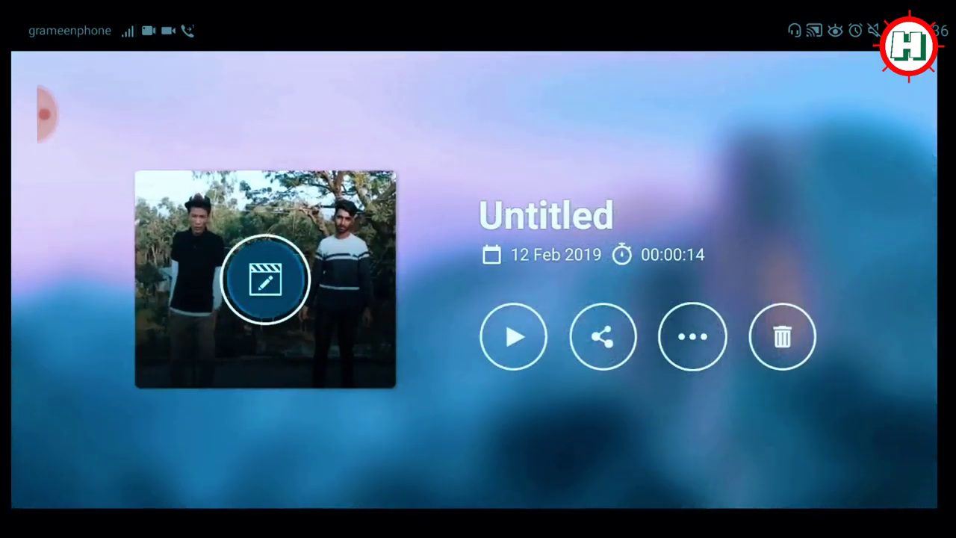
pyautogui.click(602, 336)
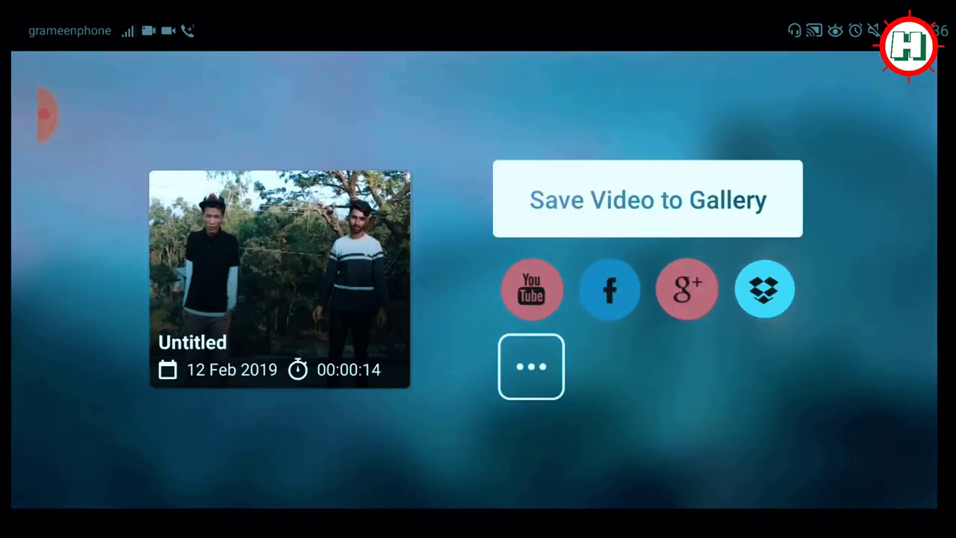
pyautogui.click(647, 198)
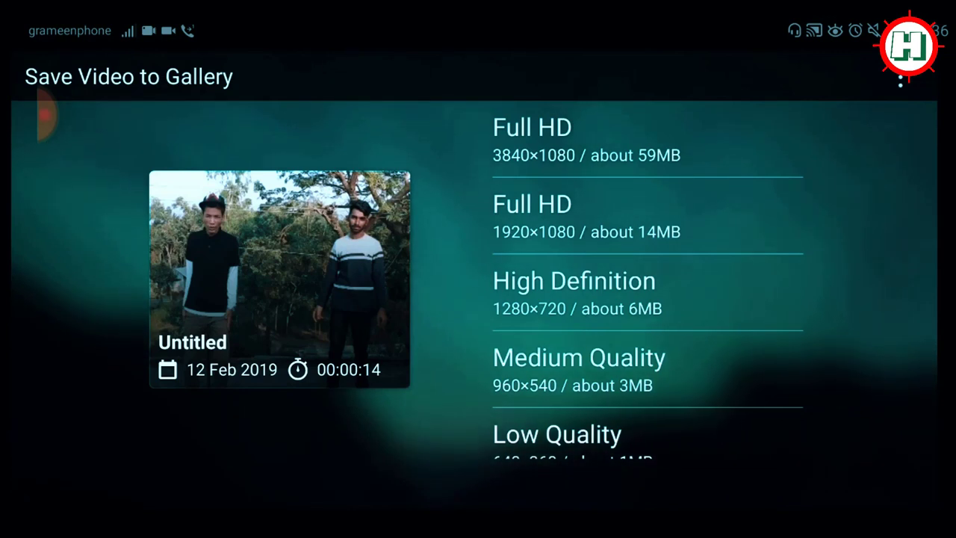
pyautogui.scroll(-1, 648, 280)
pyautogui.scroll(1, 647, 280)
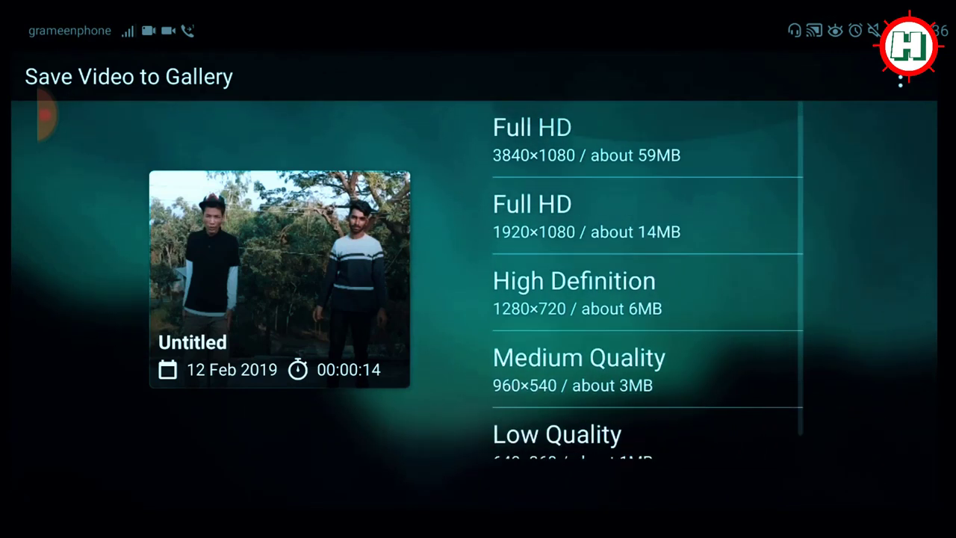
pyautogui.click(698, 369)
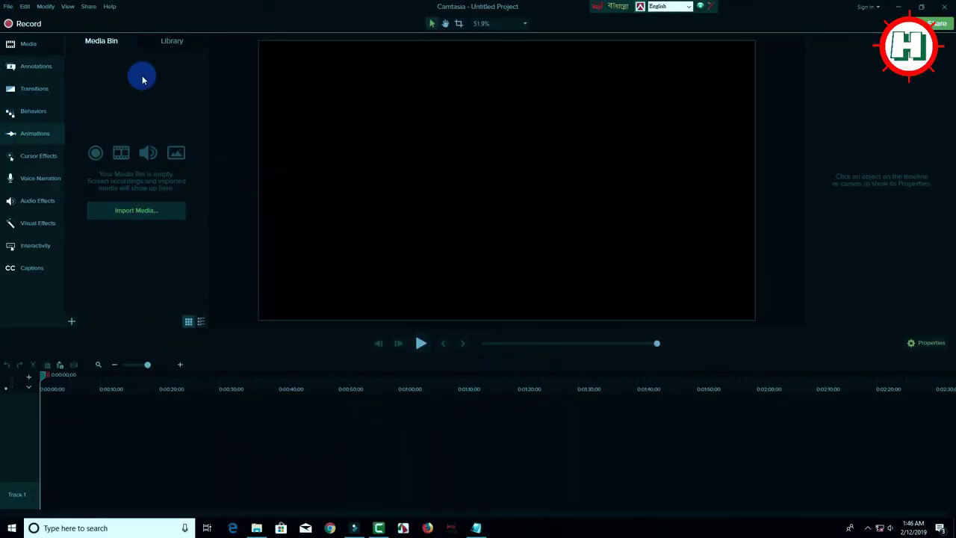
# Import the clip orginal video from the clip orginal folder on Softwares (F:) and place it at the start of Track 1
pyautogui.click(148, 219)
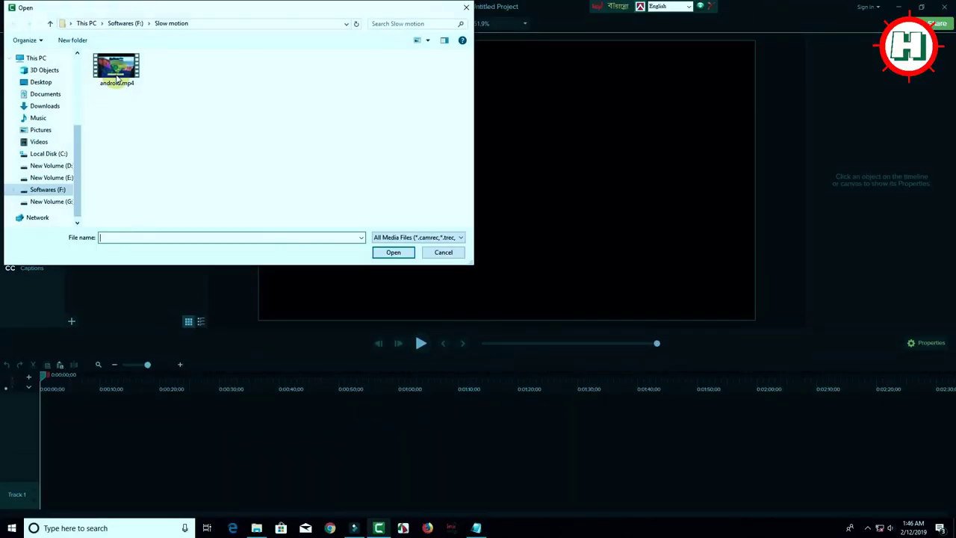
pyautogui.click(49, 154)
pyautogui.click(52, 191)
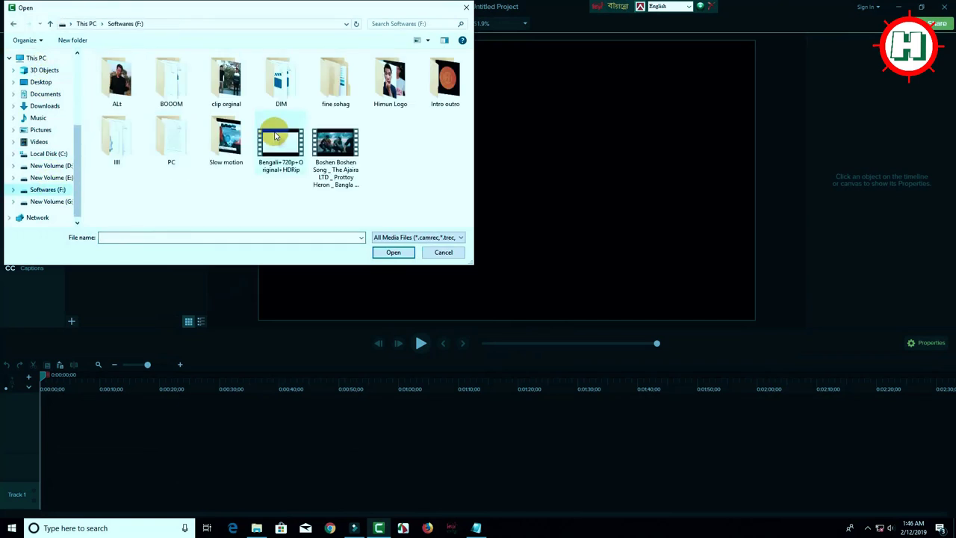
pyautogui.doubleClick(237, 97)
pyautogui.doubleClick(135, 78)
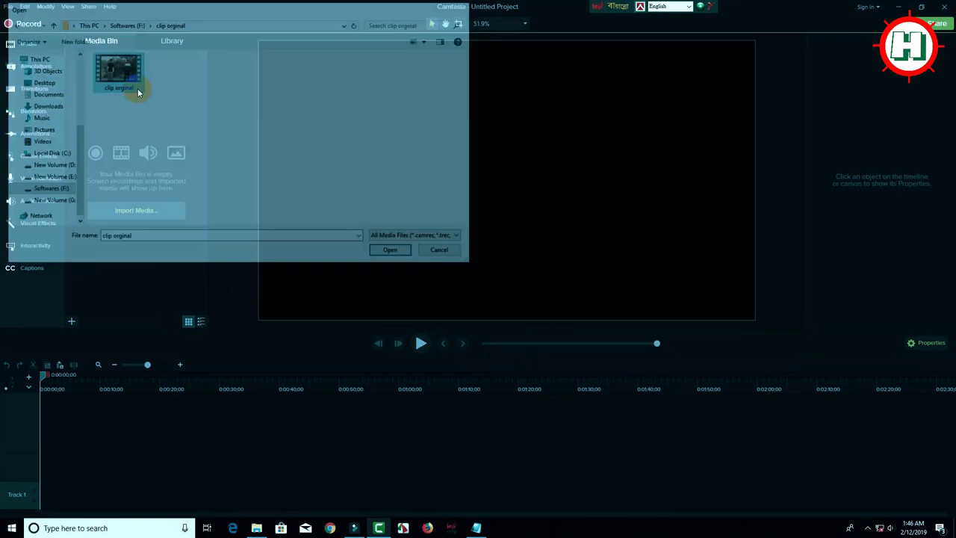
pyautogui.moveTo(106, 286); pyautogui.dragTo(50, 504)
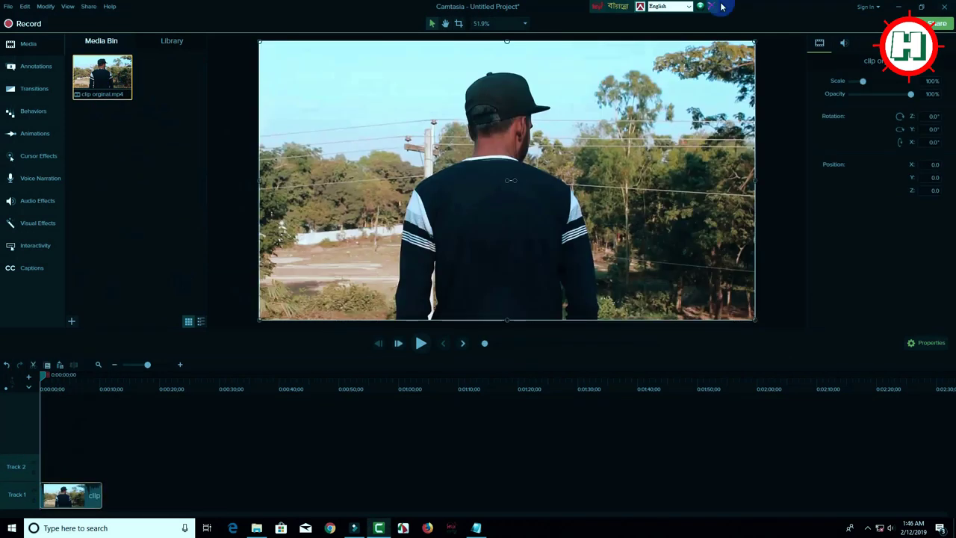
# Separate the clip's audio from its video, move the audio along Track 1 to about 0:00:30, and play the video
pyautogui.rightClick(76, 495)
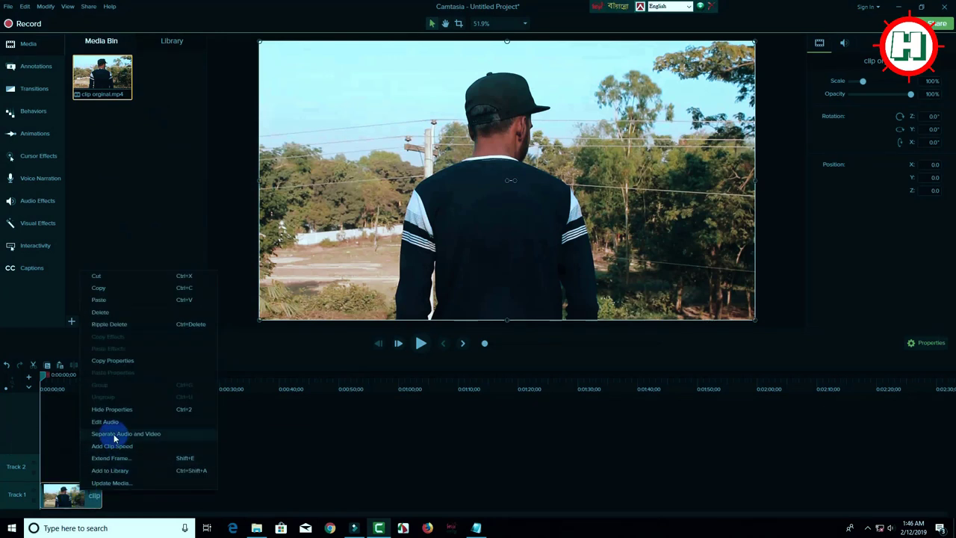
pyautogui.click(114, 434)
pyautogui.moveTo(70, 489)
pyautogui.mouseDown()
pyautogui.moveTo(234, 518)
pyautogui.moveTo(53, 499)
pyautogui.moveTo(156, 513)
pyautogui.moveTo(64, 496)
pyautogui.mouseUp()
pyautogui.moveTo(98, 456); pyautogui.dragTo(129, 457)
pyautogui.moveTo(218, 485); pyautogui.dragTo(254, 495)
pyautogui.click(89, 502)
pyautogui.click(418, 345)
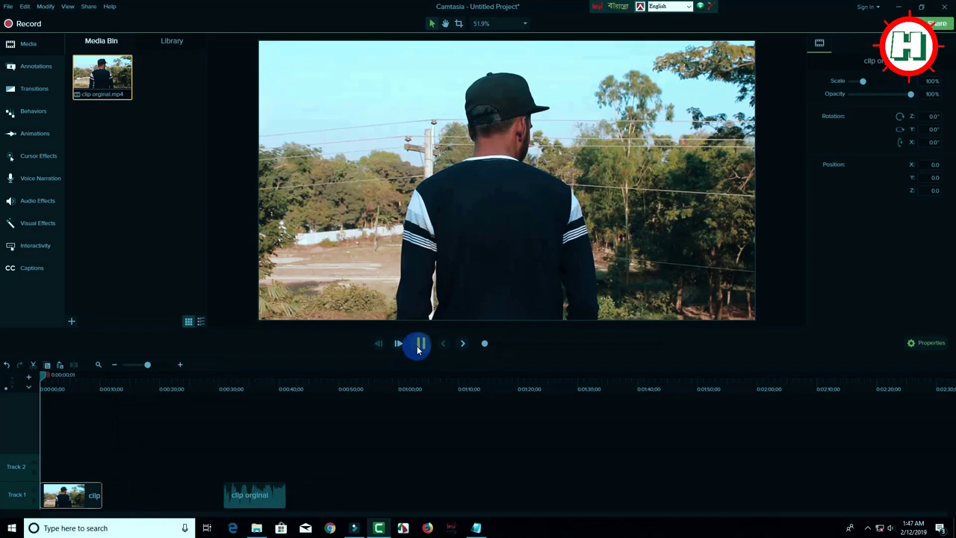
# Add Clip Speed to the video clip on Track 1 and try to set its speed to 0.250x
pyautogui.rightClick(92, 501)
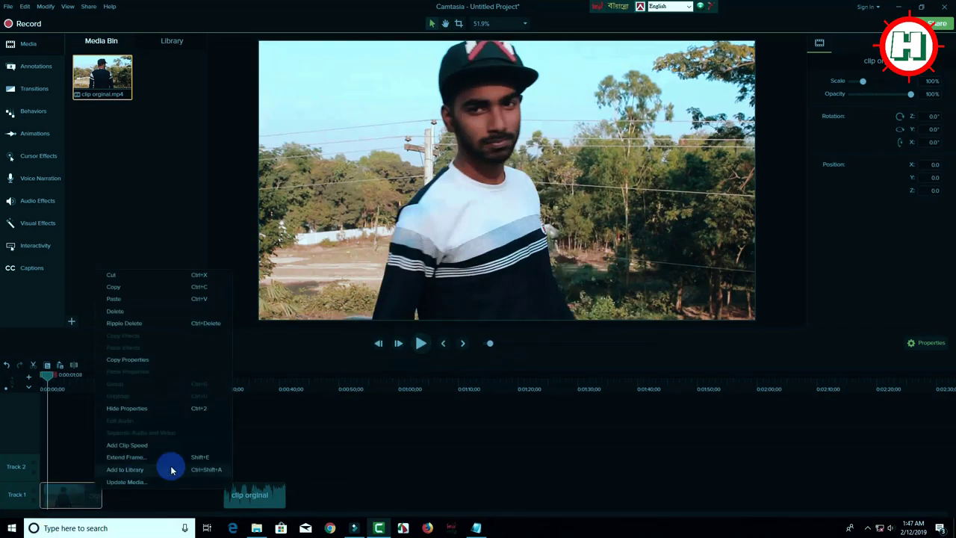
pyautogui.rightClick(81, 498)
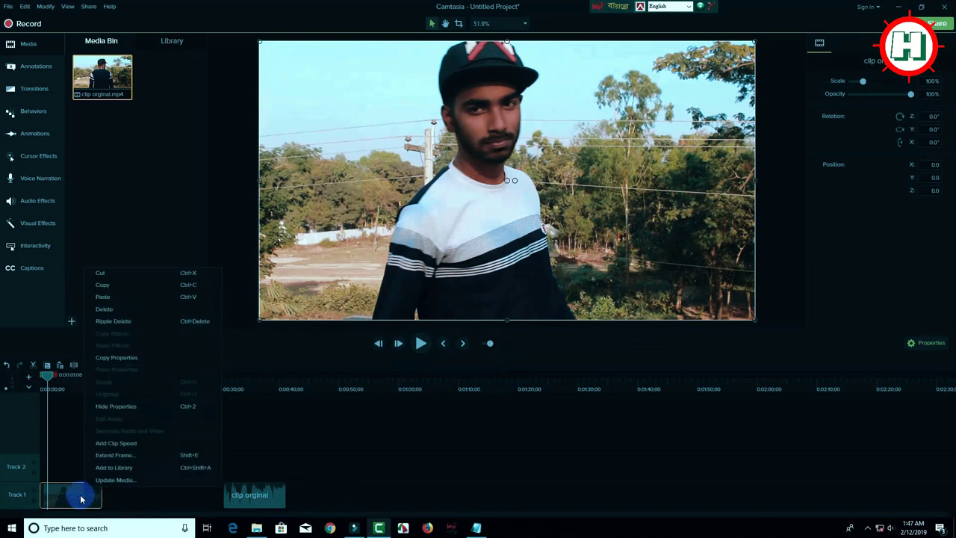
pyautogui.click(118, 444)
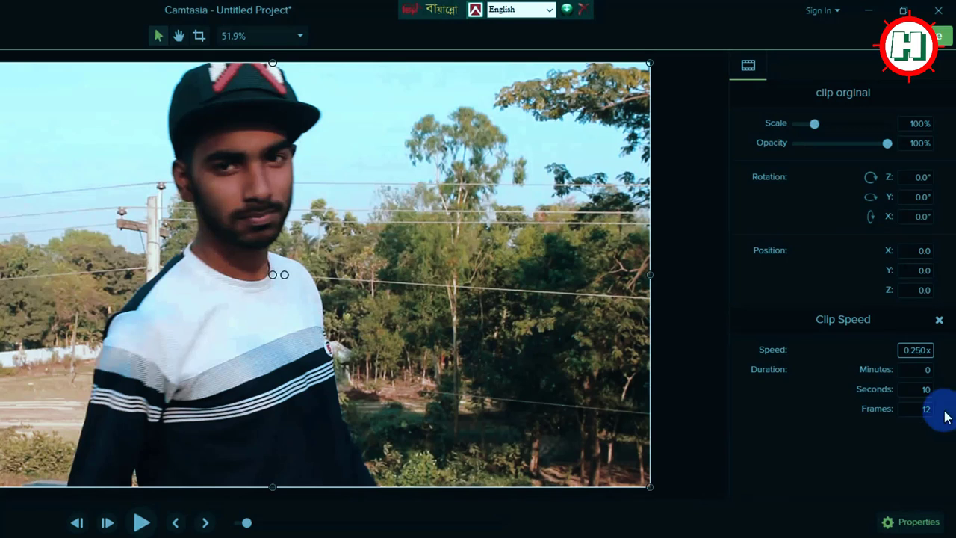
pyautogui.press('Return')
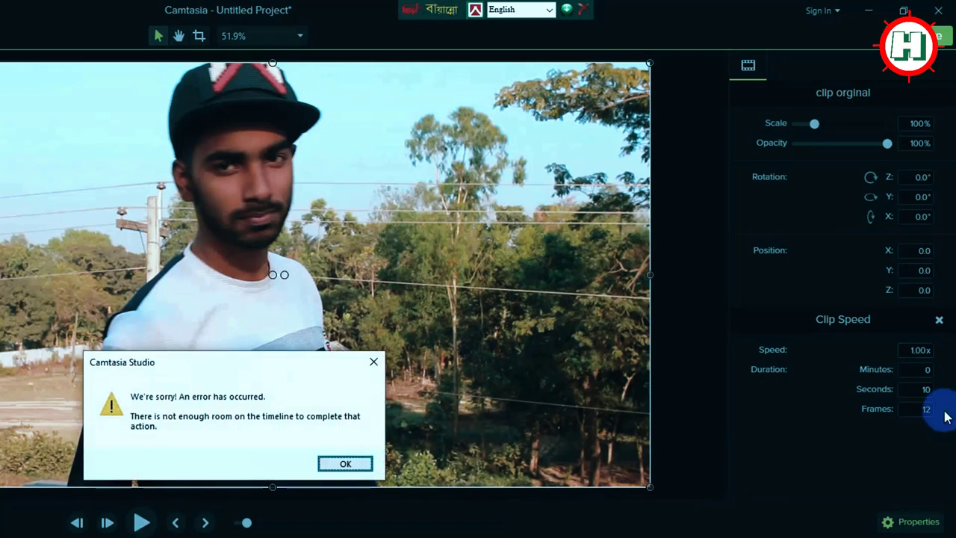
pyautogui.click(366, 467)
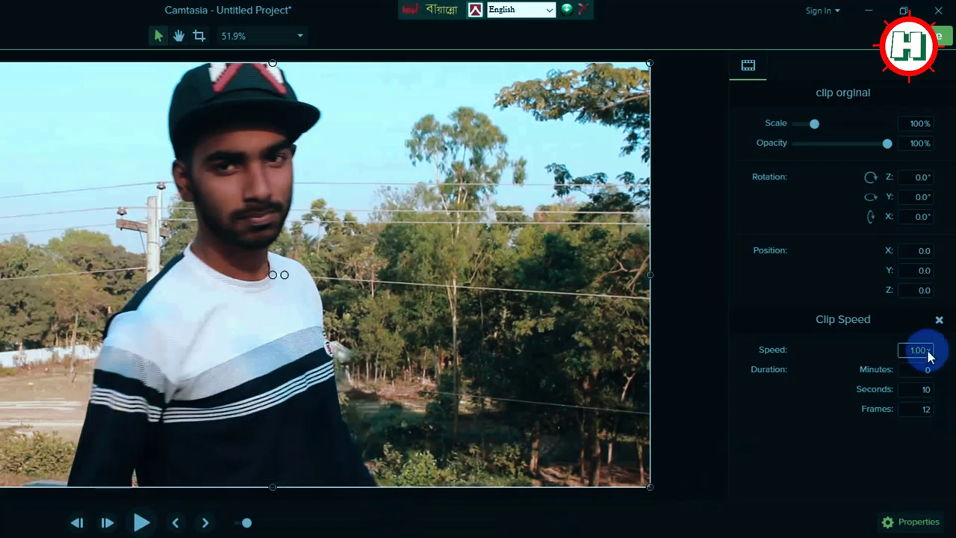
# Set the video clip's speed to 0.50x and play the slowed clip from the start of the timeline
pyautogui.moveTo(911, 352); pyautogui.dragTo(916, 351)
pyautogui.click(916, 351)
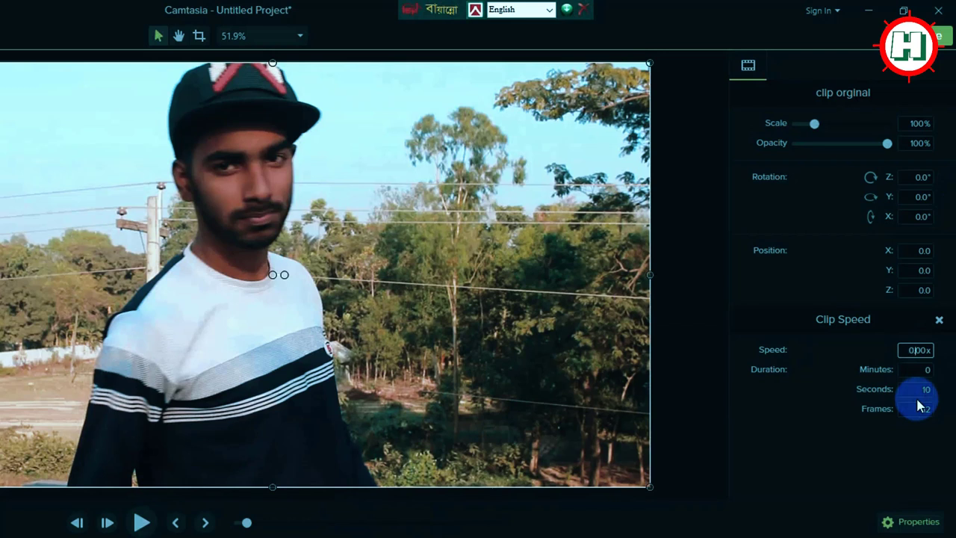
pyautogui.press('Return')
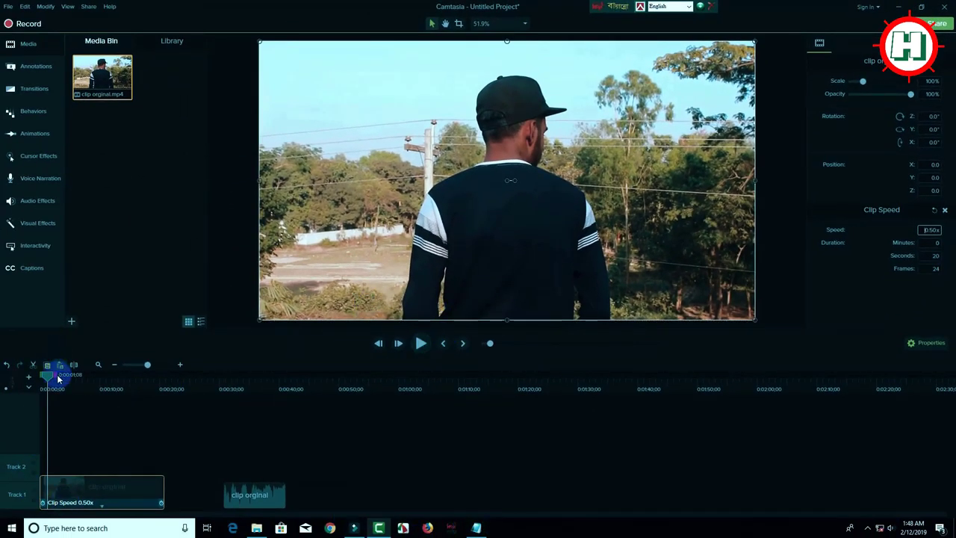
pyautogui.moveTo(46, 379); pyautogui.dragTo(6, 391)
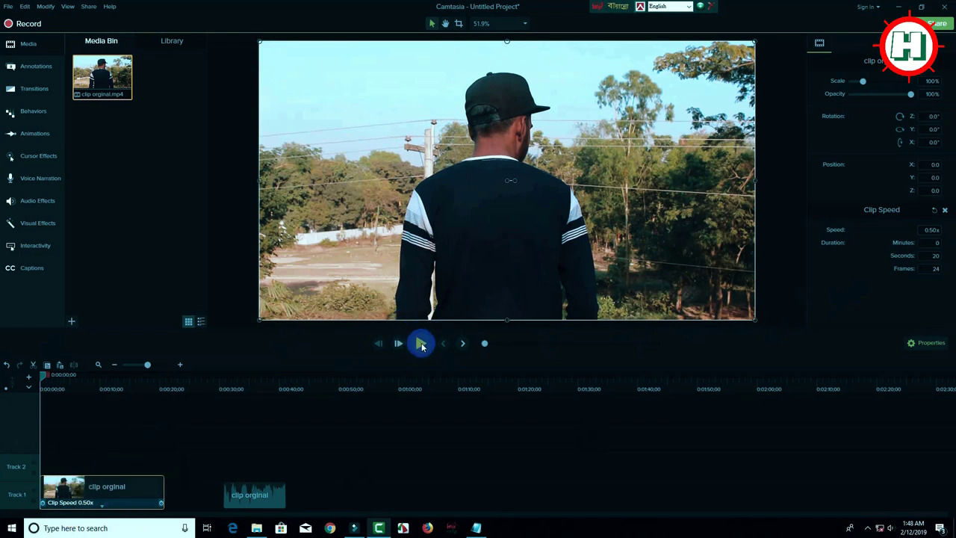
pyautogui.click(421, 344)
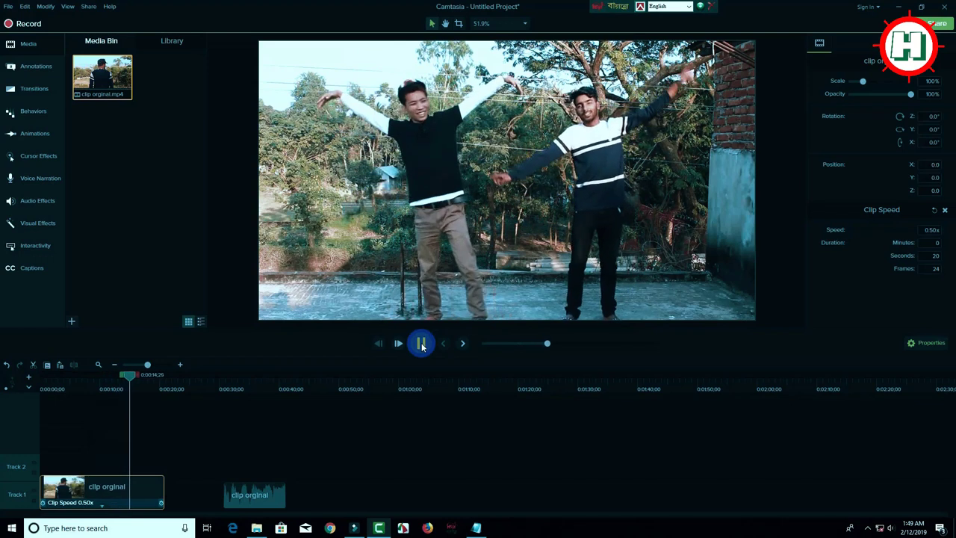
pyautogui.click(421, 344)
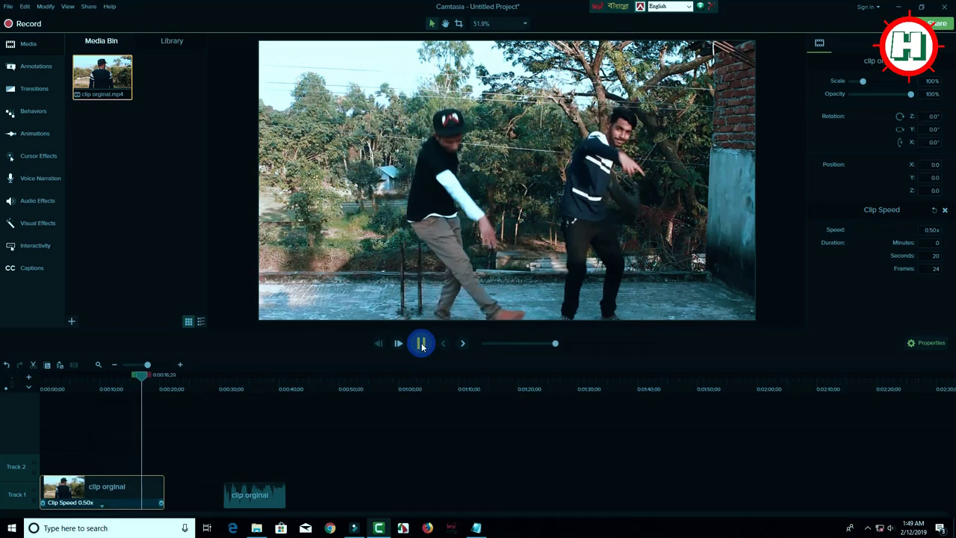
# Move the separated audio clip from Track 1 to the start of Track 2, above the slowed video
pyautogui.moveTo(264, 493); pyautogui.dragTo(75, 468)
pyautogui.moveTo(1, 415); pyautogui.dragTo(8, 411)
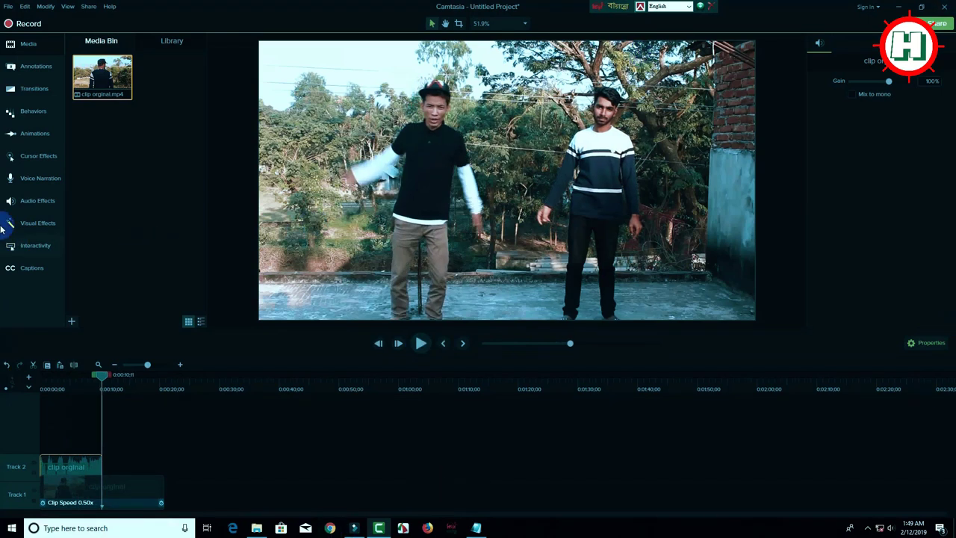
pyautogui.click(217, 454)
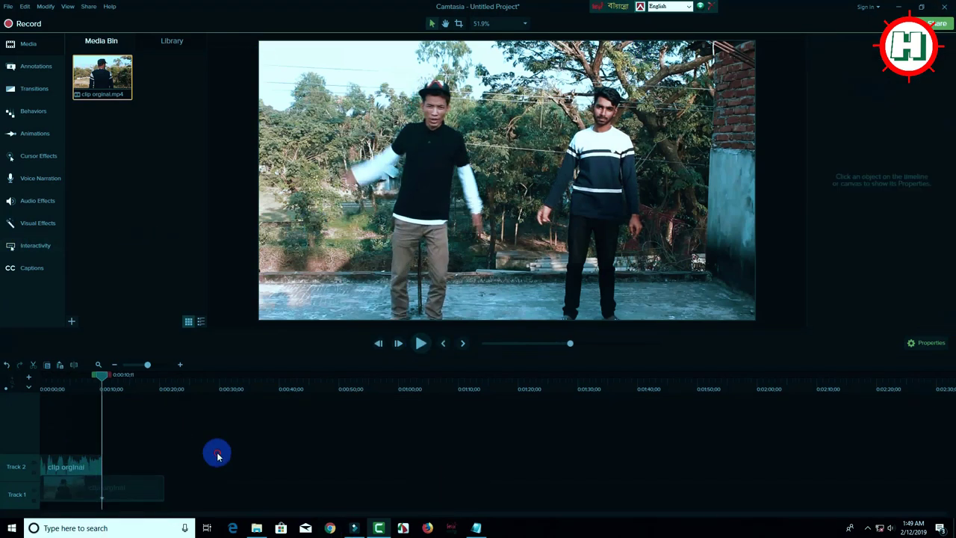
pyautogui.click(80, 470)
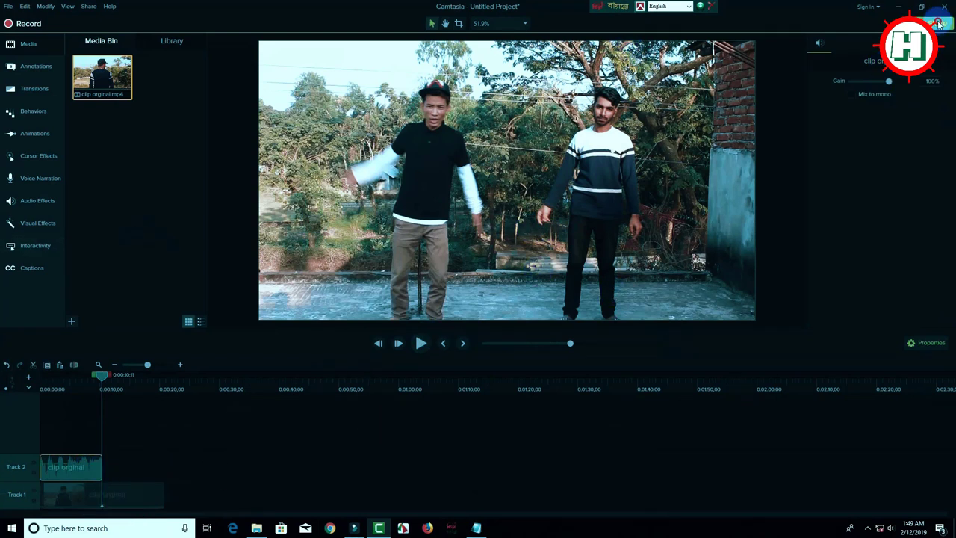
# Produce the video locally with Custom production settings as the MP4 file Untitled Project on Softwares (F:)
pyautogui.click(938, 24)
pyautogui.click(885, 43)
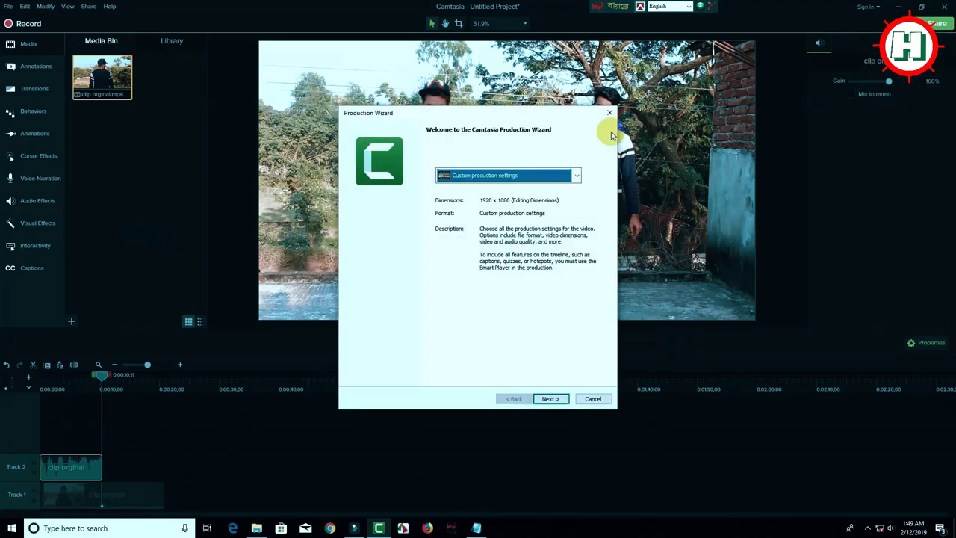
pyautogui.click(551, 398)
pyautogui.click(551, 398)
pyautogui.click(551, 398)
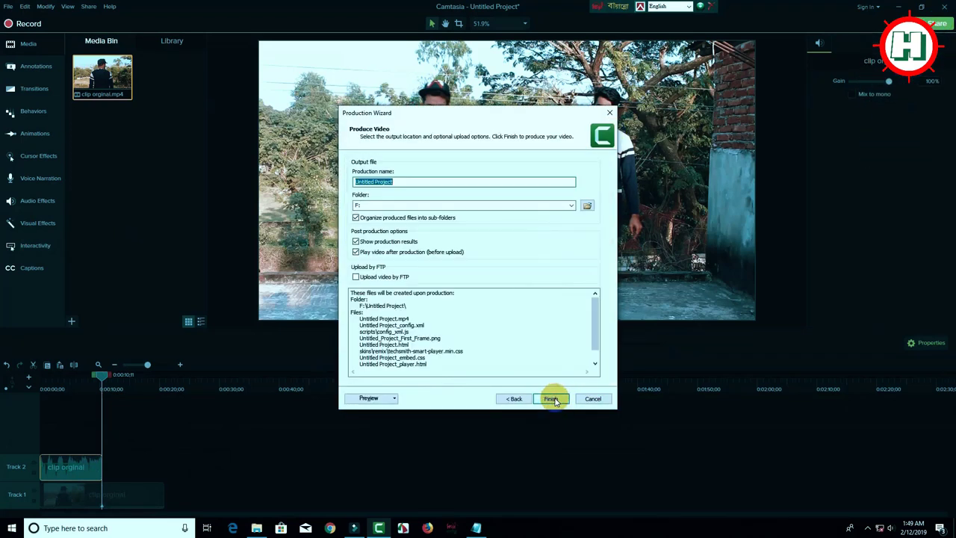
pyautogui.click(586, 206)
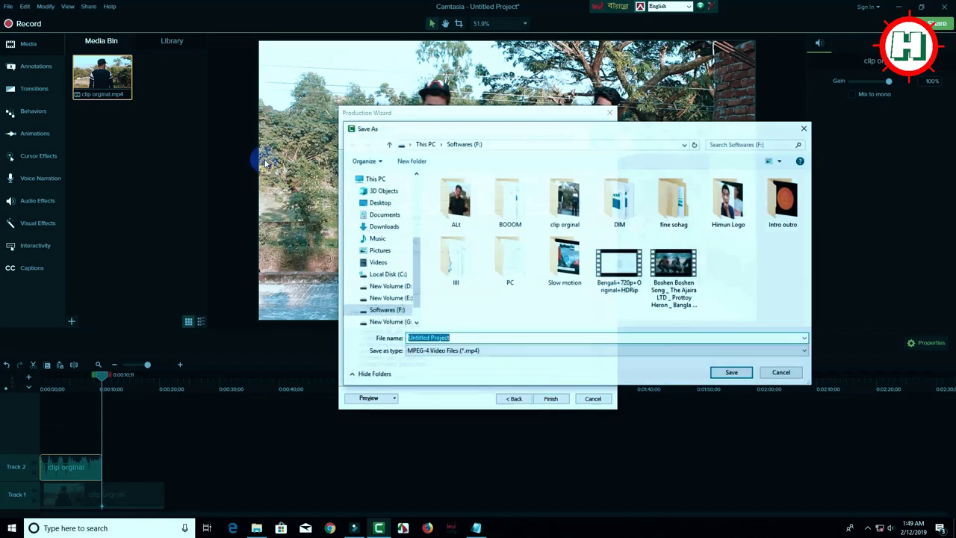
pyautogui.click(731, 373)
pyautogui.click(552, 399)
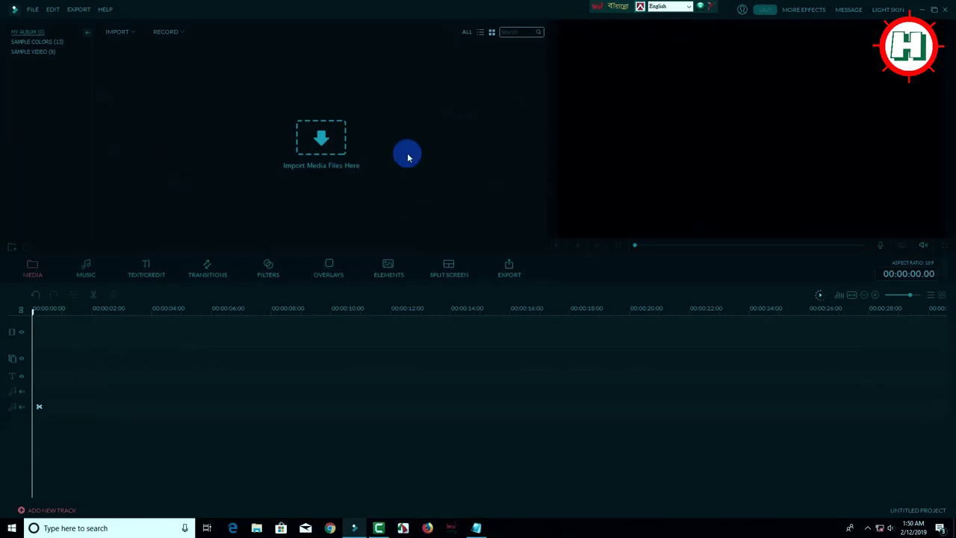
# Switch to Filmora, import clip orginal from the clip orginal folder on Softwares (F:), and place it at the start of the video track
pyautogui.doubleClick(408, 157)
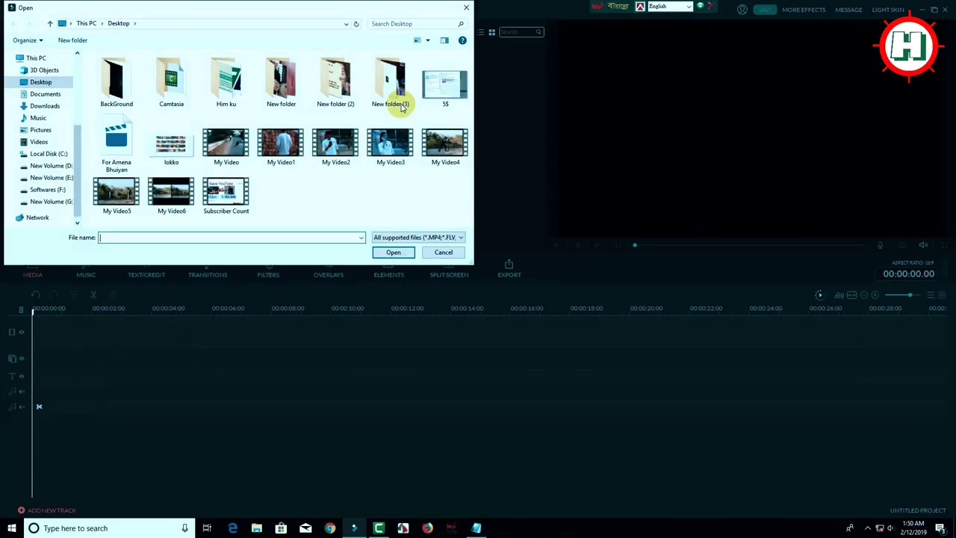
pyautogui.click(468, 9)
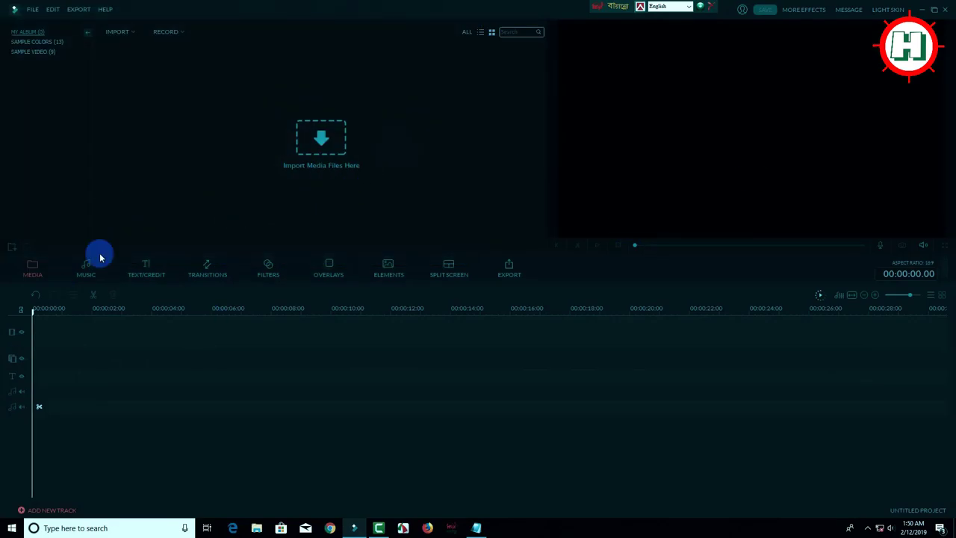
pyautogui.click(309, 139)
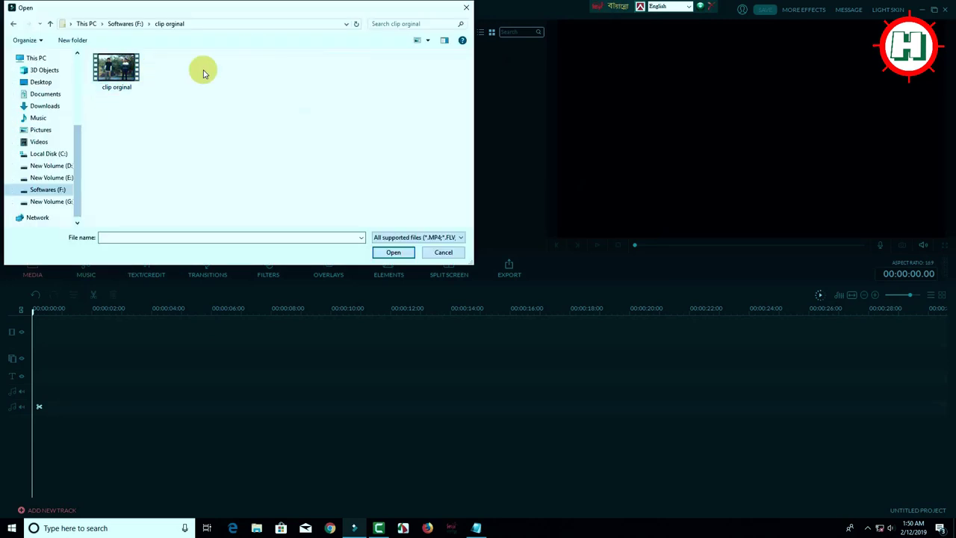
pyautogui.doubleClick(126, 77)
pyautogui.moveTo(157, 96); pyautogui.dragTo(35, 331)
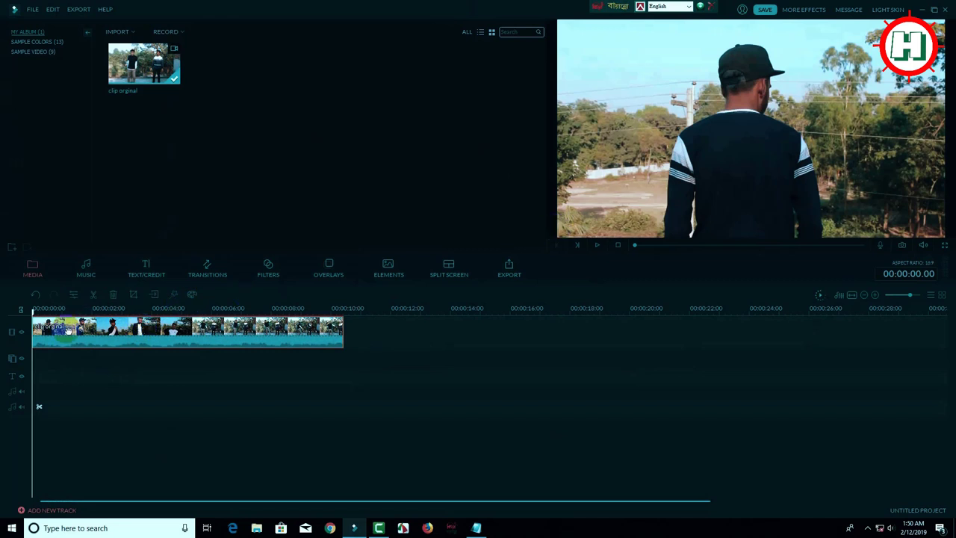
pyautogui.click(423, 359)
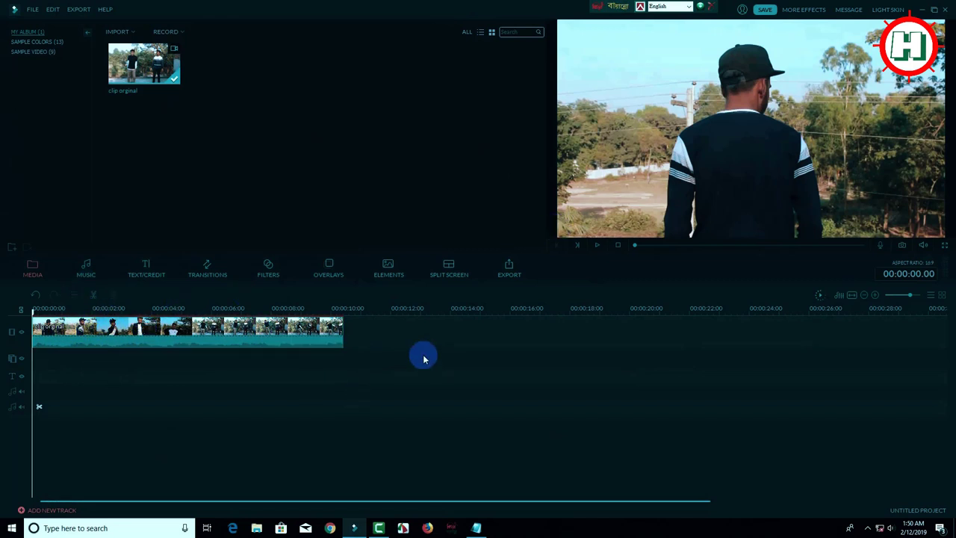
# Examine the timeline clip's audio and video editing settings, including its speed and duration options
pyautogui.click(217, 328)
pyautogui.click(72, 298)
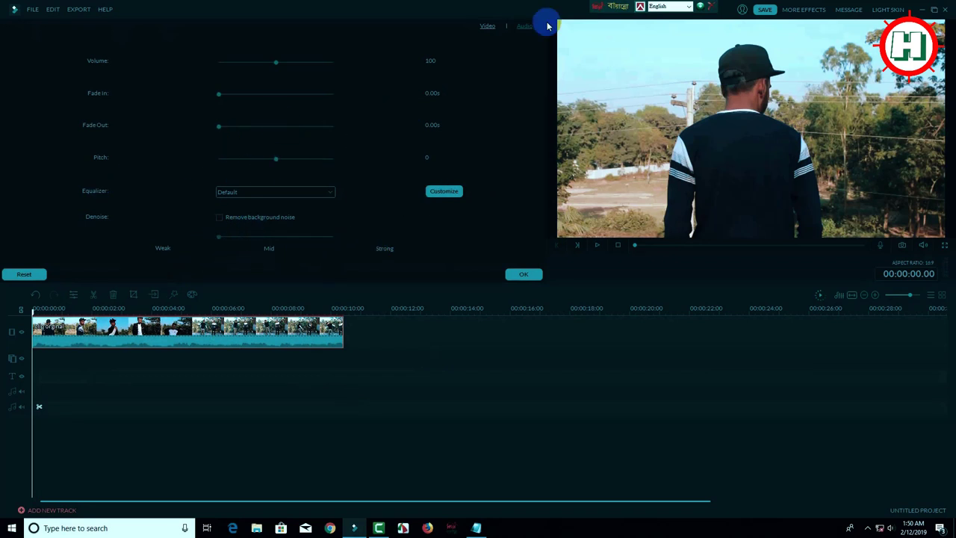
pyautogui.click(489, 27)
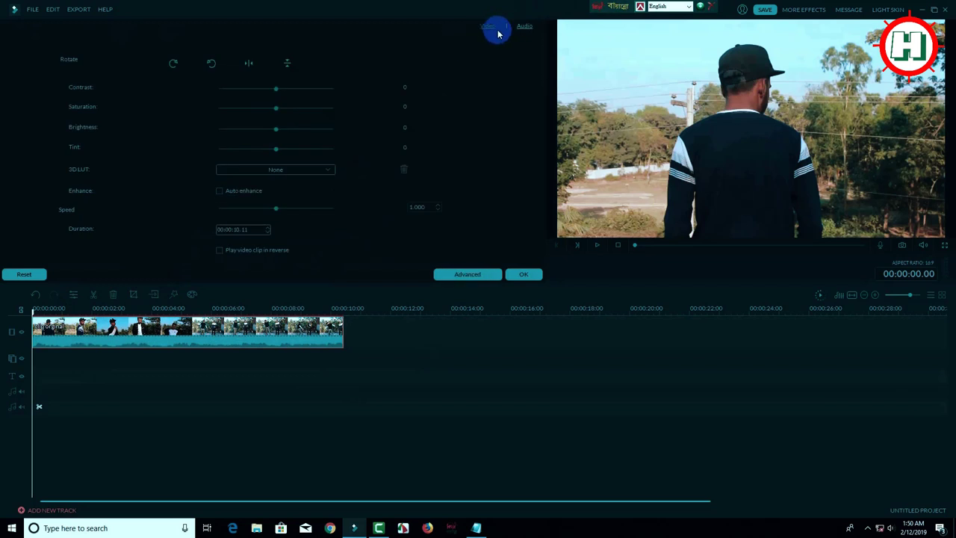
pyautogui.click(525, 274)
pyautogui.click(171, 328)
pyautogui.click(74, 294)
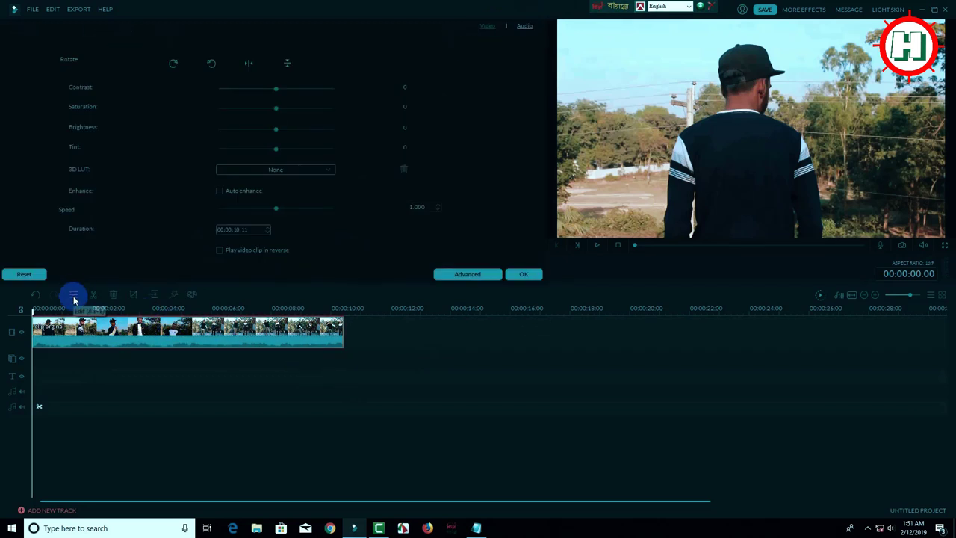
pyautogui.click(525, 273)
pyautogui.doubleClick(153, 329)
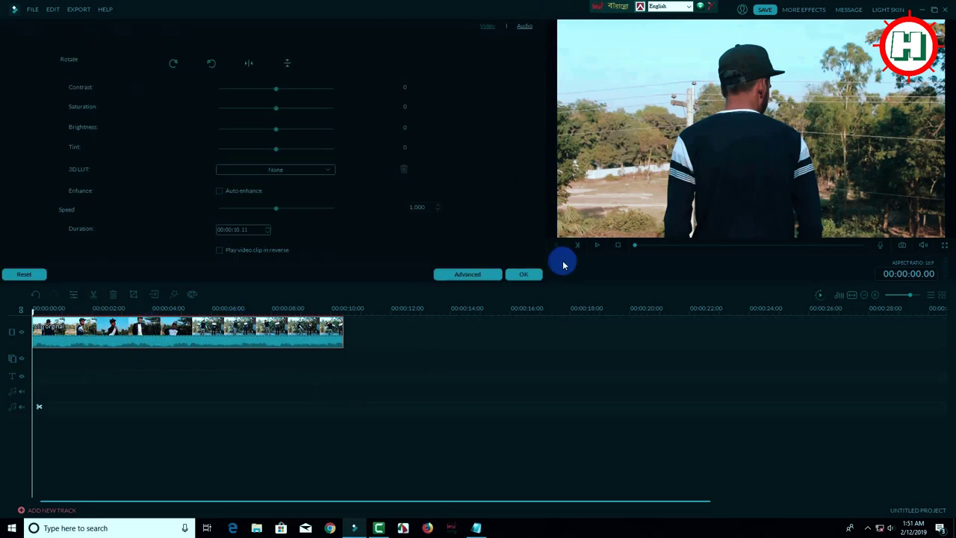
pyautogui.click(526, 274)
pyautogui.click(543, 349)
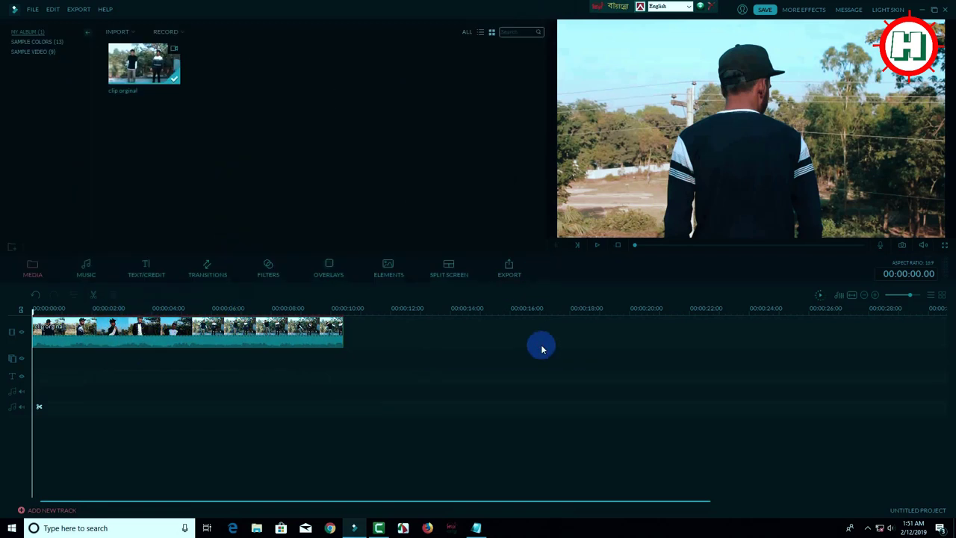
# Set the timeline clip's speed to 0.420 and play part of the slowed video
pyautogui.click(153, 334)
pyautogui.click(73, 296)
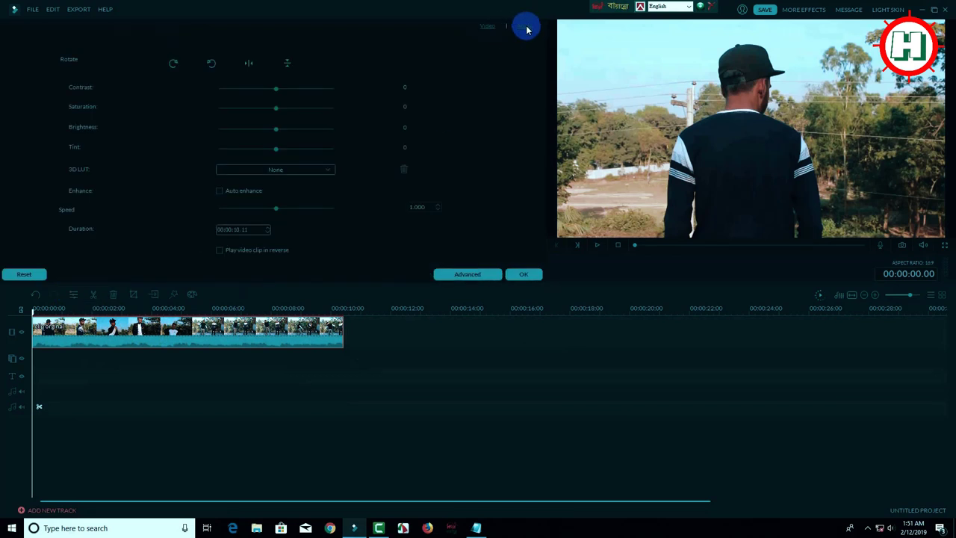
pyautogui.click(527, 28)
pyautogui.click(487, 27)
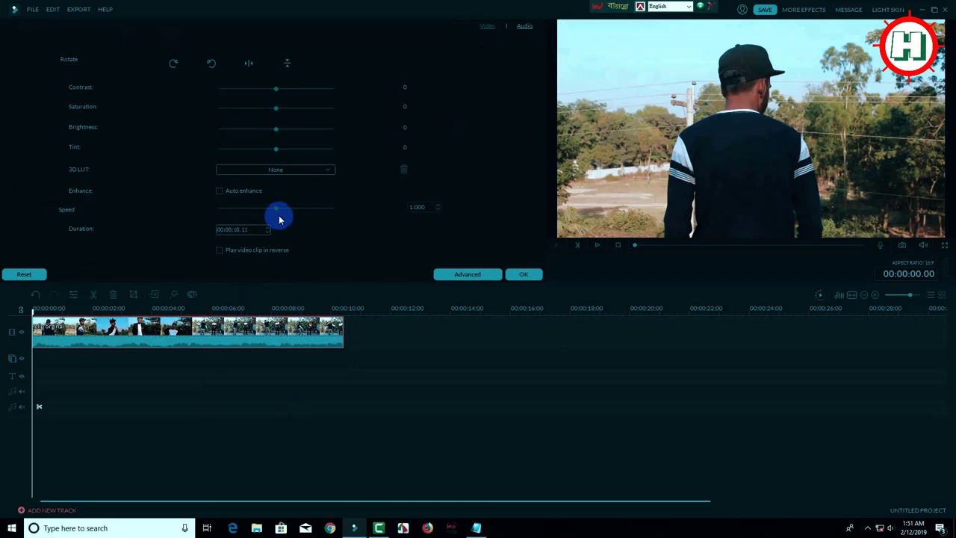
pyautogui.moveTo(245, 213)
pyautogui.mouseDown()
pyautogui.moveTo(276, 213)
pyautogui.moveTo(244, 212)
pyautogui.mouseUp()
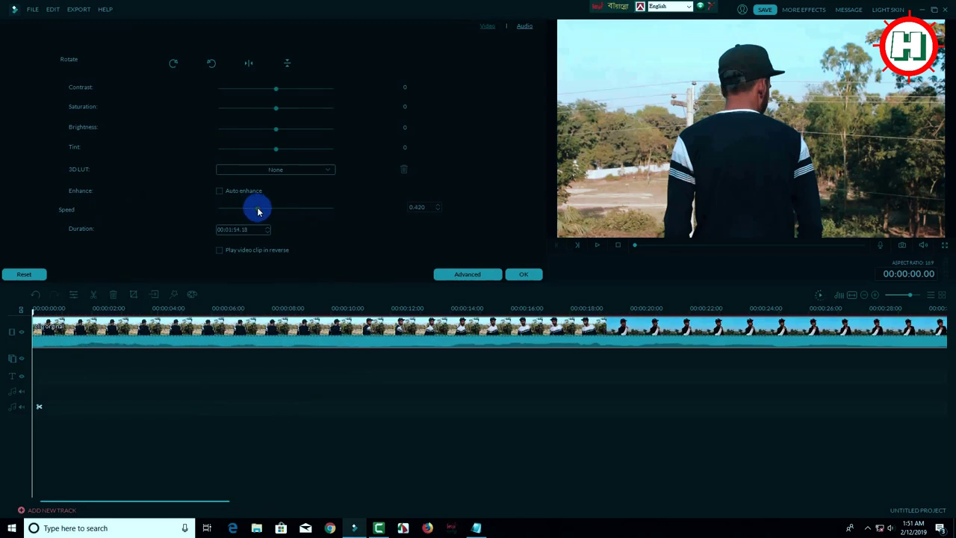
pyautogui.click(524, 274)
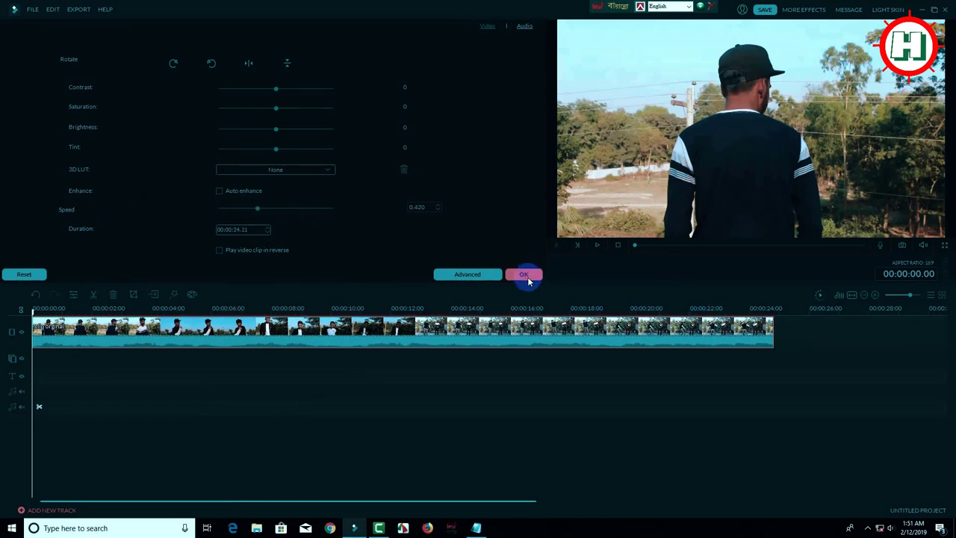
pyautogui.click(596, 247)
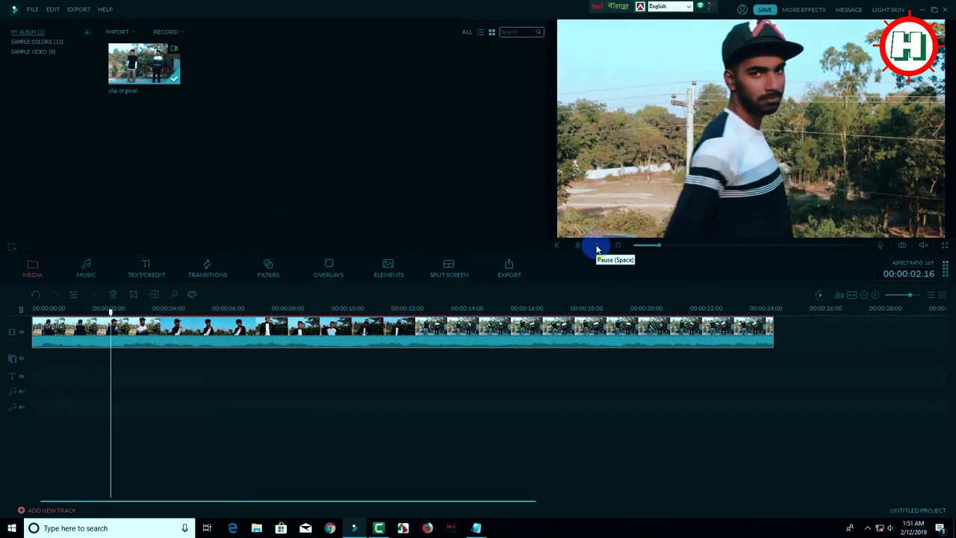
pyautogui.click(597, 246)
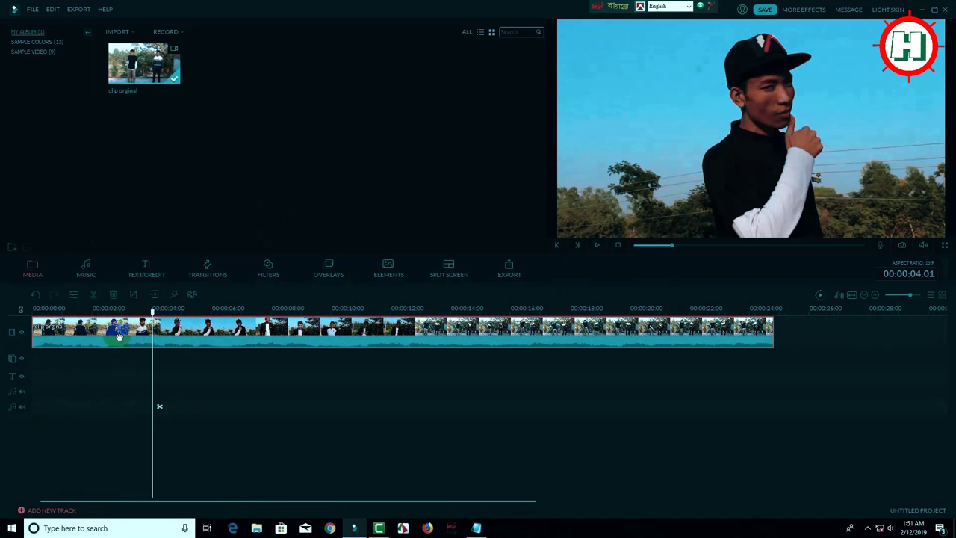
# Undo the timeline clip's speed change
pyautogui.click(39, 296)
pyautogui.click(39, 297)
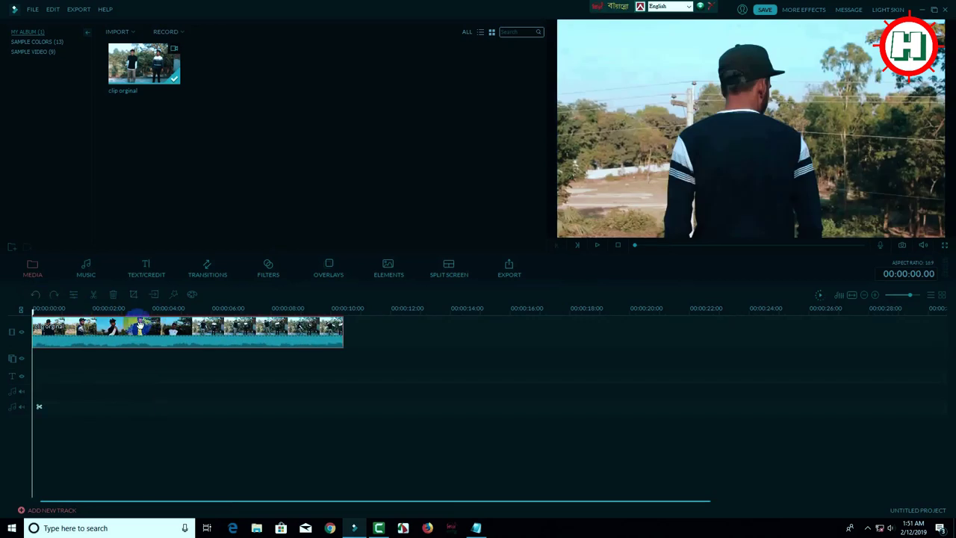
pyautogui.rightClick(115, 336)
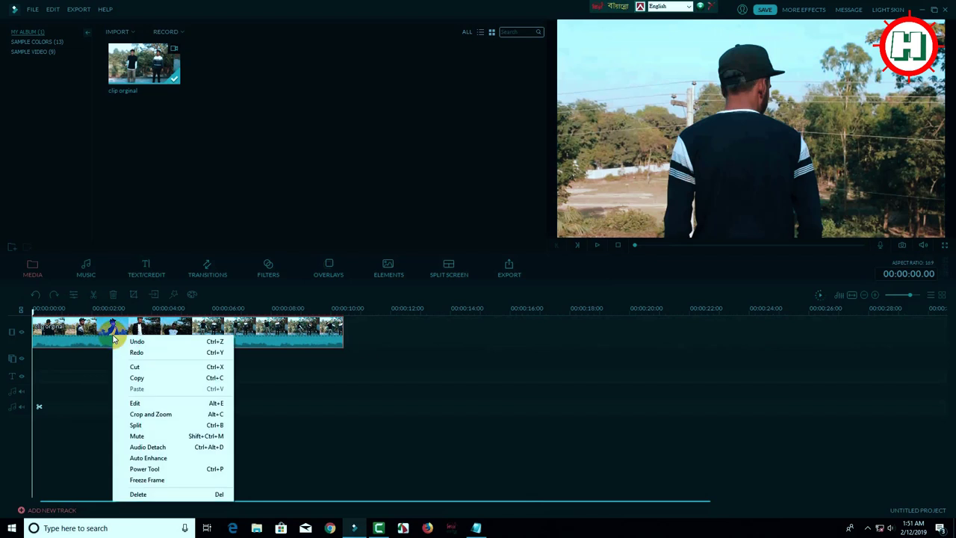
pyautogui.click(148, 446)
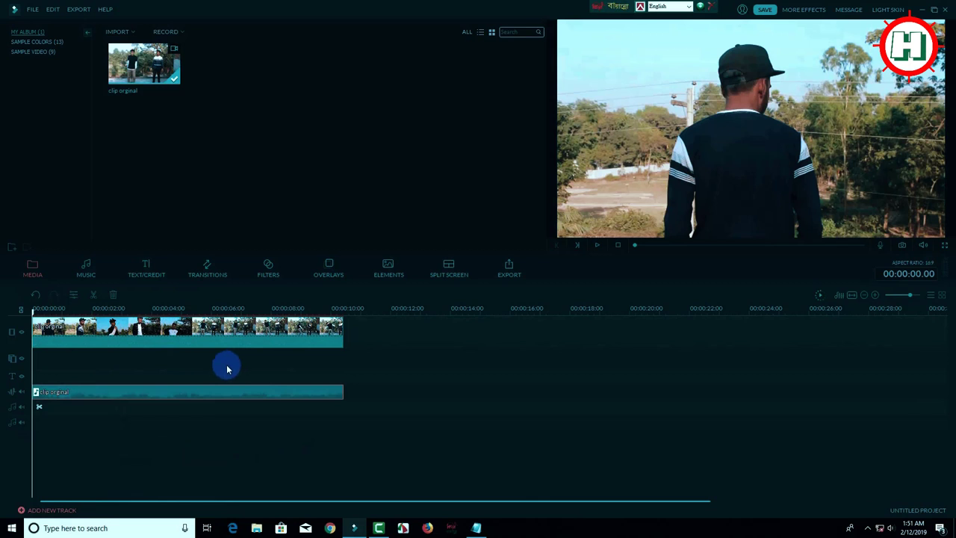
pyautogui.hotkey('ctrl', 'z')
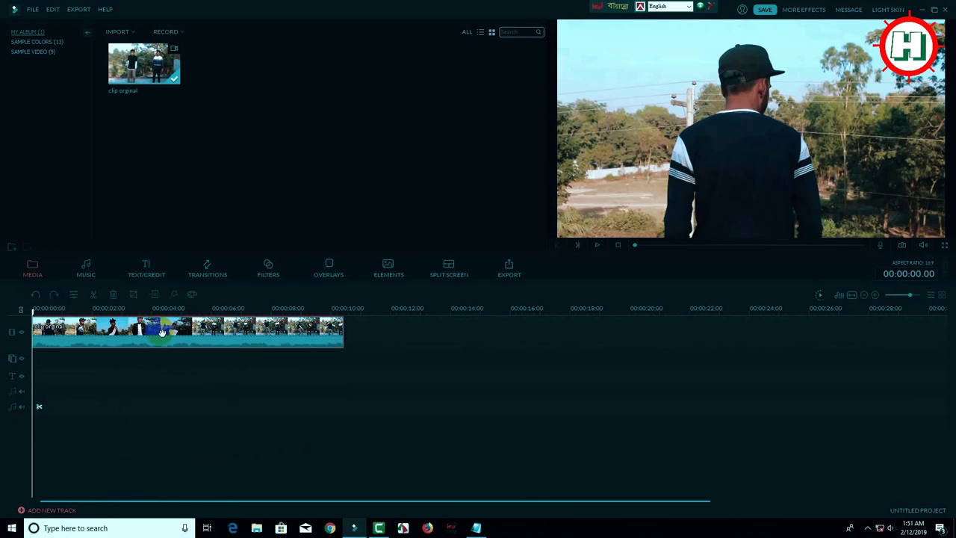
# Detach the audio from the timeline clip onto its own audio track
pyautogui.rightClick(172, 334)
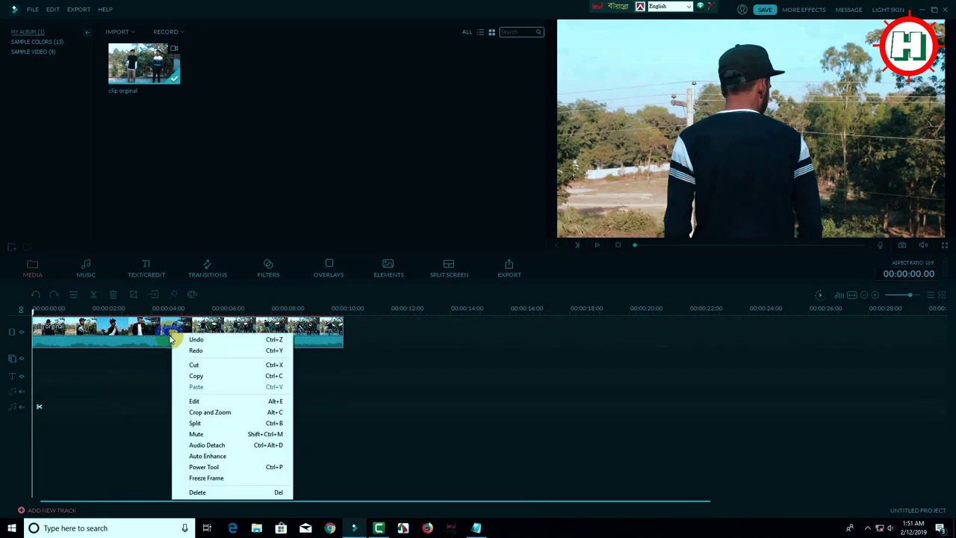
pyautogui.click(246, 444)
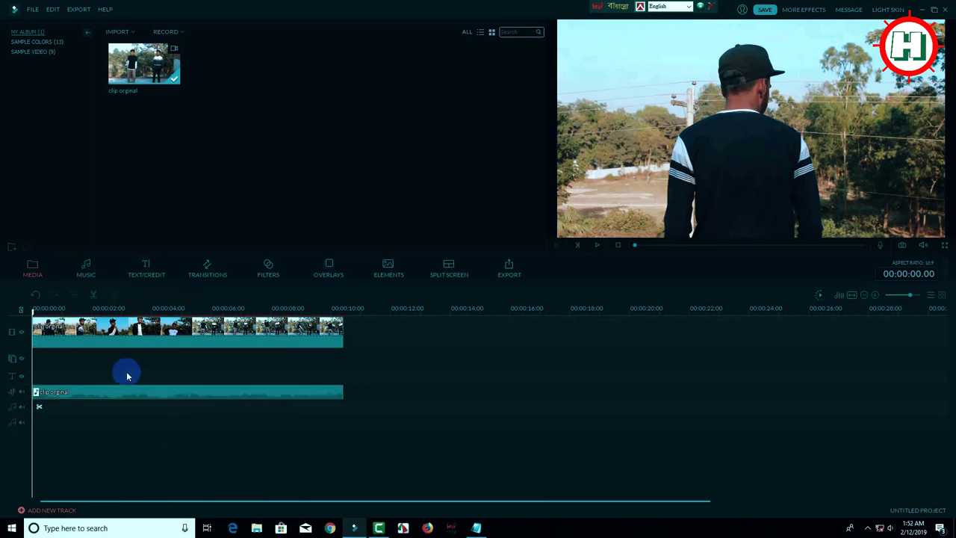
# Set the video clip's speed to 0.093 and play the start of the slowed video
pyautogui.click(116, 329)
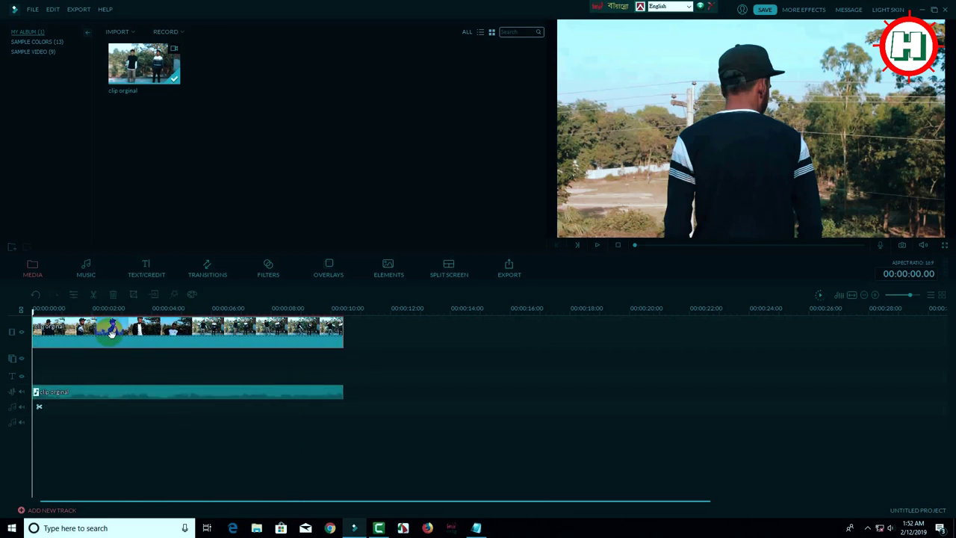
pyautogui.doubleClick(112, 334)
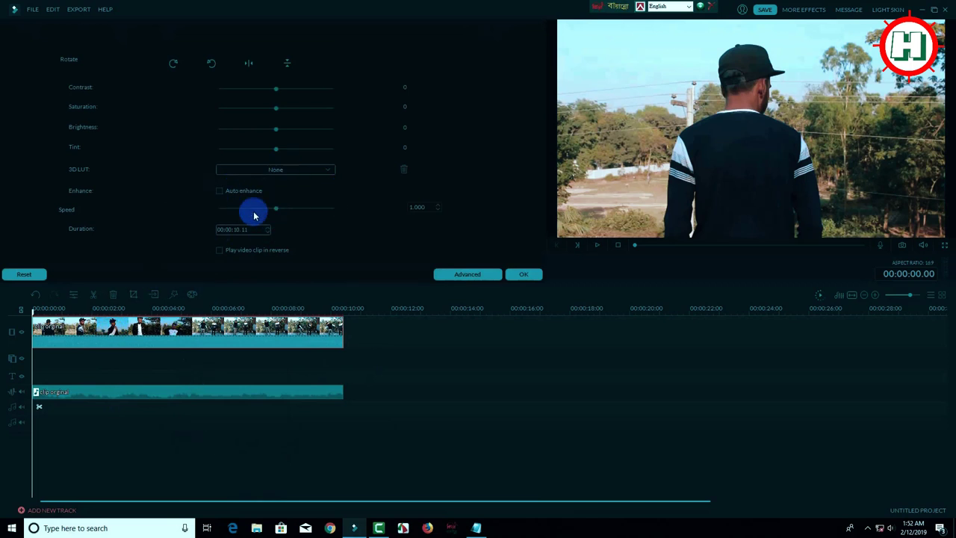
pyautogui.moveTo(244, 211); pyautogui.dragTo(240, 214)
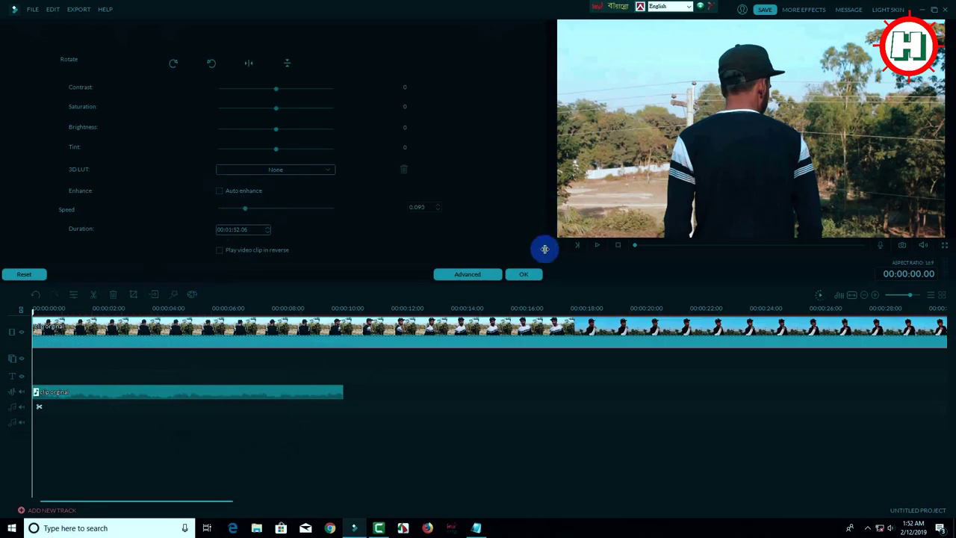
pyautogui.click(531, 274)
pyautogui.click(597, 246)
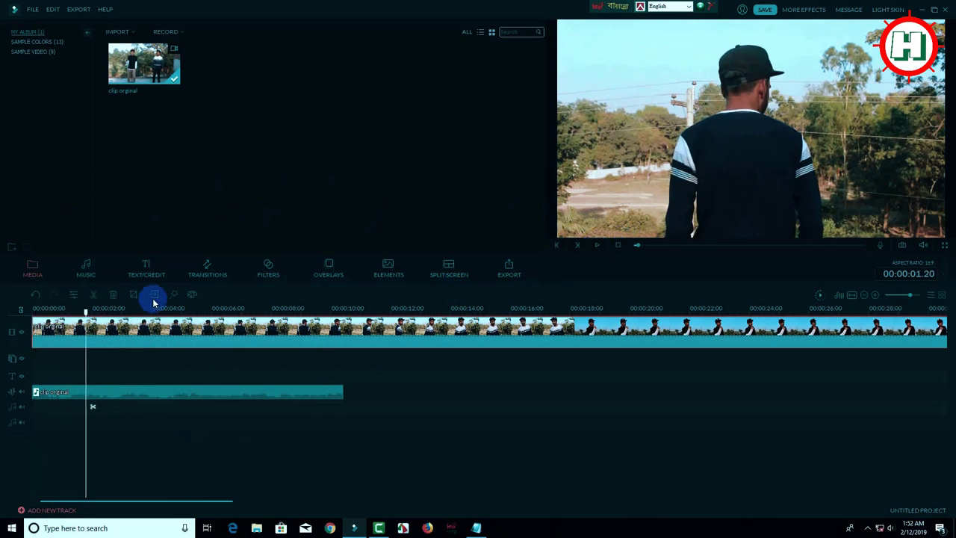
# Set the video clip's speed to 0.500 and play the slowed video past the end of the detached audio
pyautogui.doubleClick(113, 329)
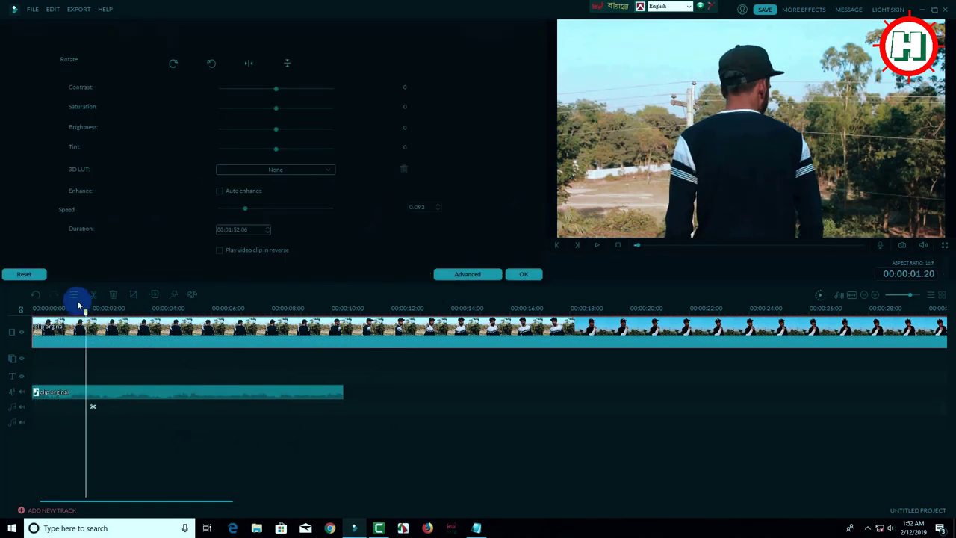
pyautogui.click(261, 213)
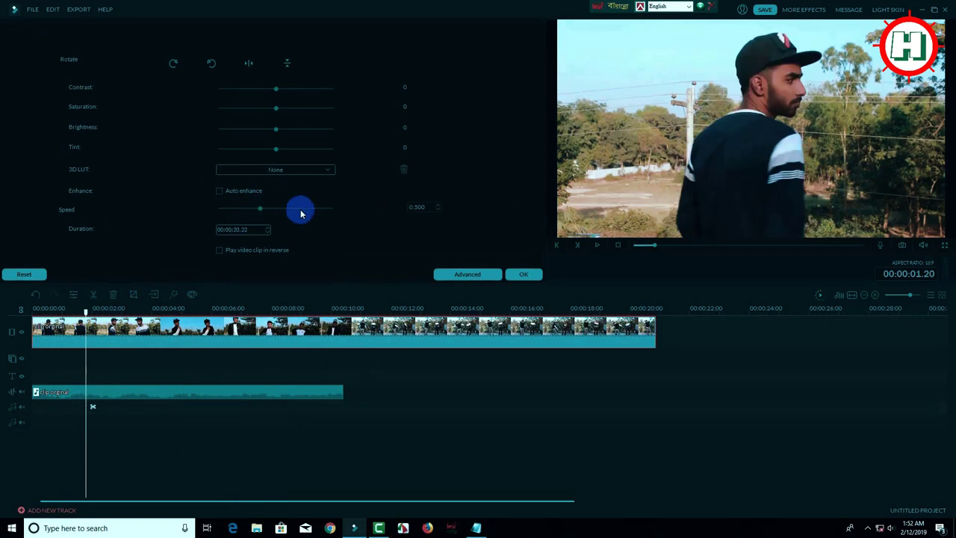
pyautogui.click(523, 274)
pyautogui.click(599, 249)
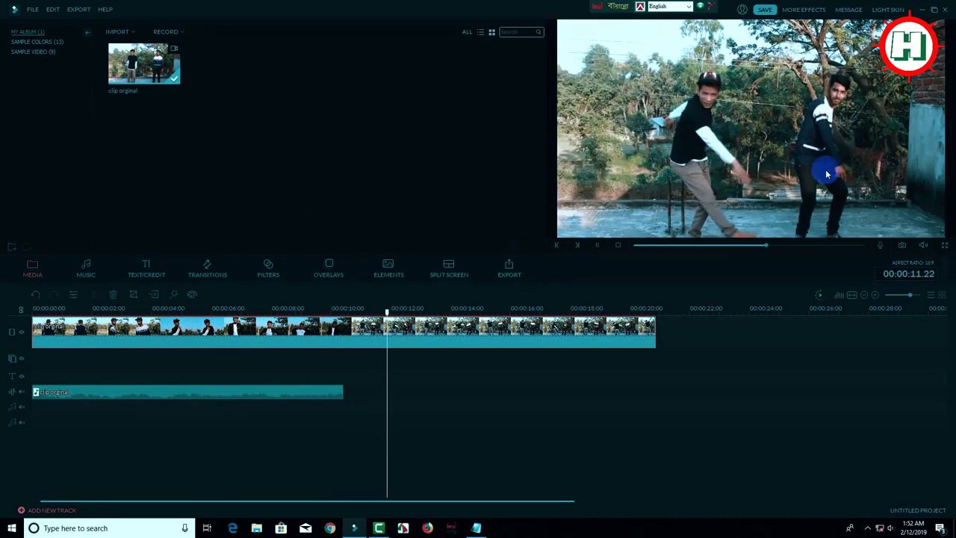
pyautogui.click(597, 246)
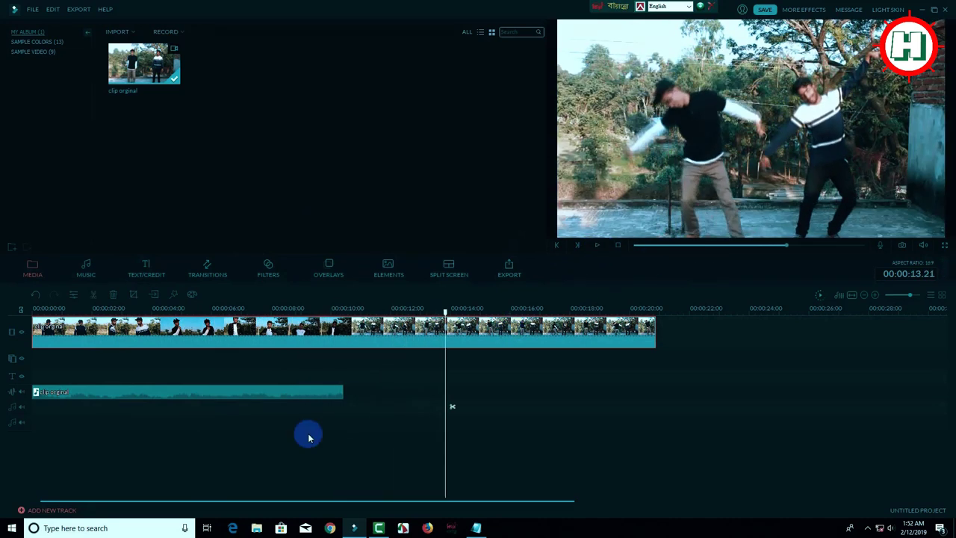
# Move the detached audio clip so it ends together with the slowed video, and play part of the result
pyautogui.moveTo(303, 390); pyautogui.dragTo(351, 398)
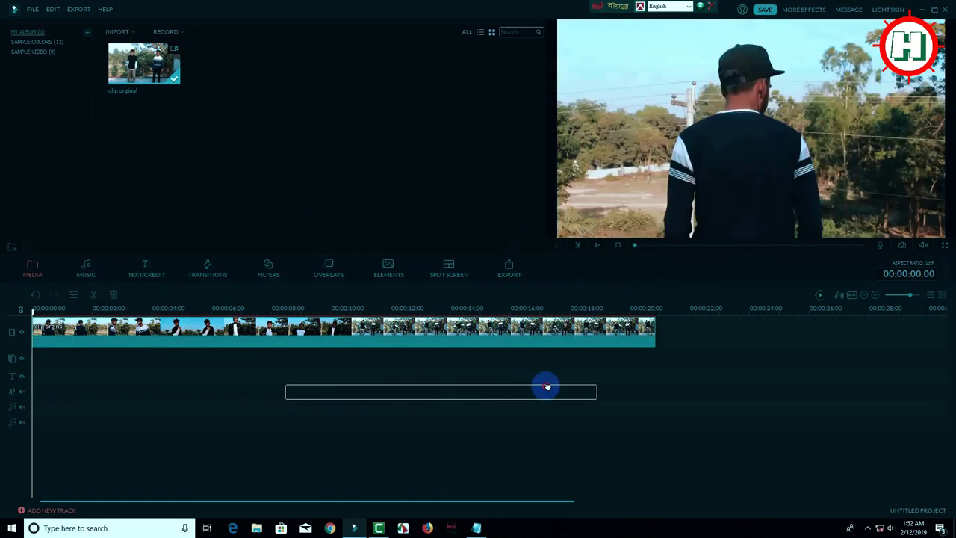
pyautogui.moveTo(586, 381); pyautogui.dragTo(586, 381)
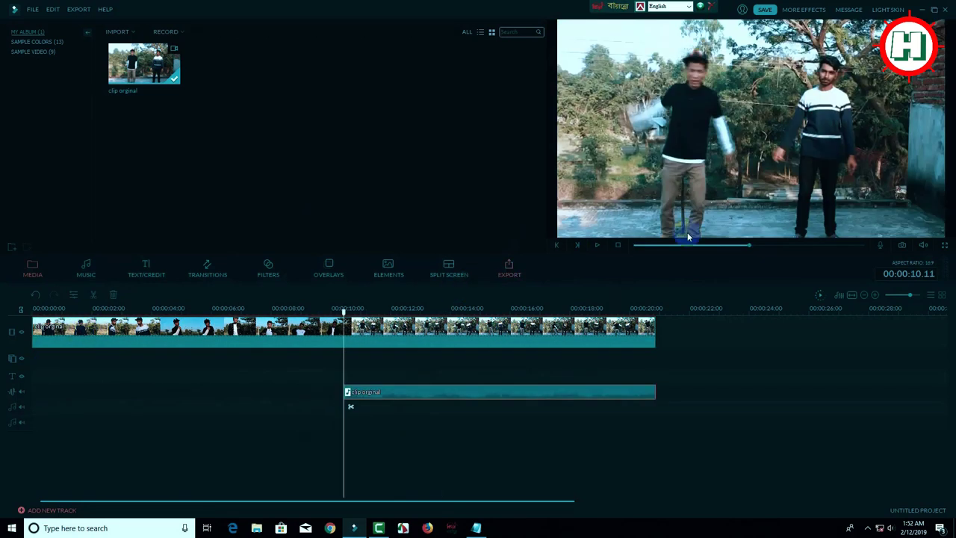
pyautogui.click(596, 249)
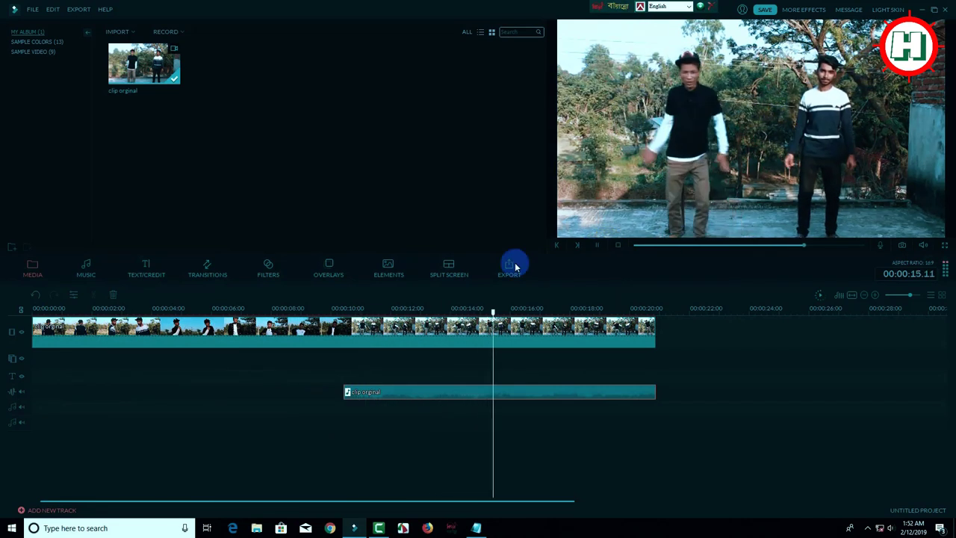
pyautogui.click(597, 246)
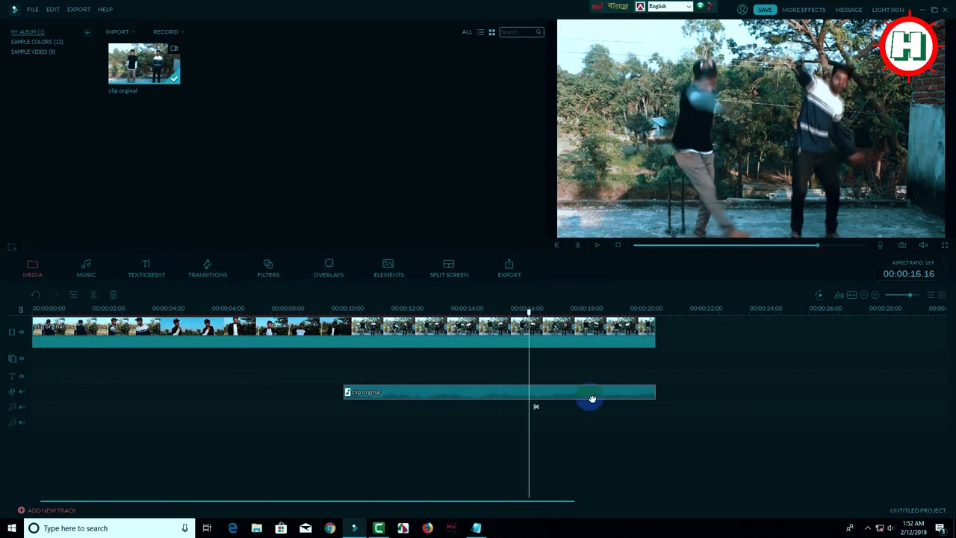
# Export the project to the Desktop as a WMV file named My Video at 1920 x 1080
pyautogui.click(502, 287)
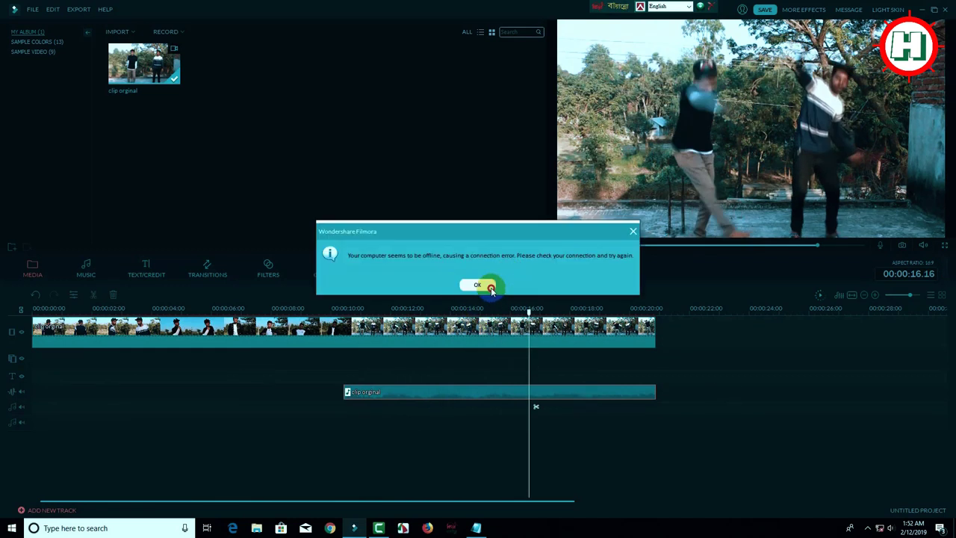
pyautogui.click(491, 287)
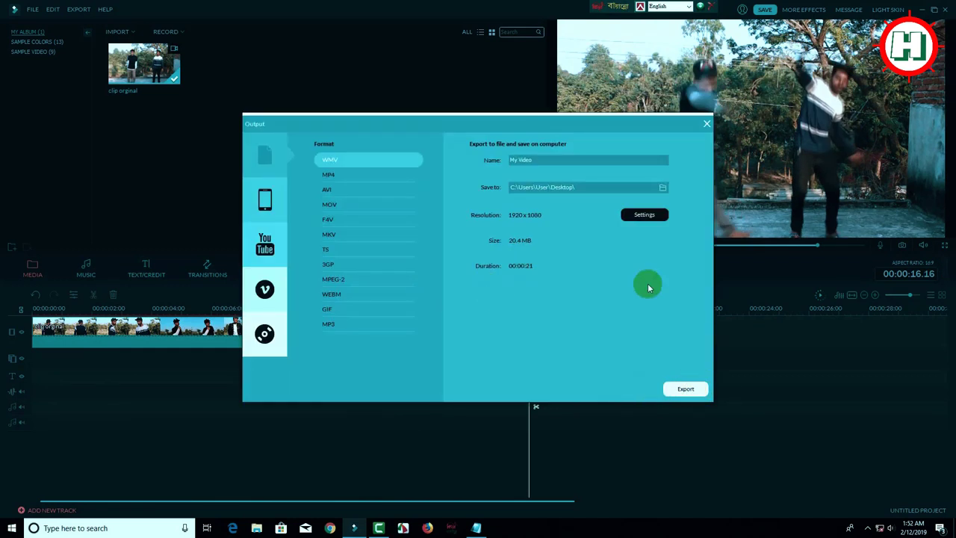
pyautogui.click(682, 391)
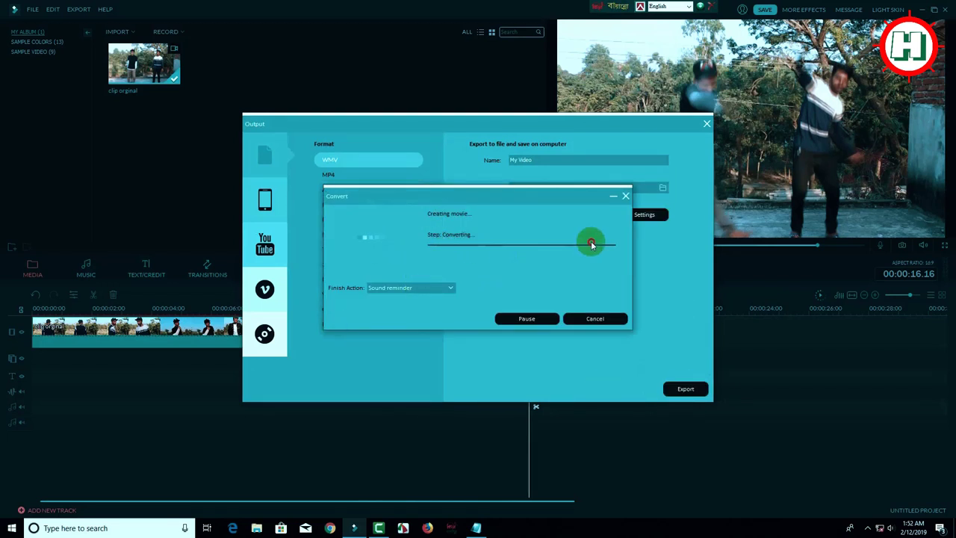